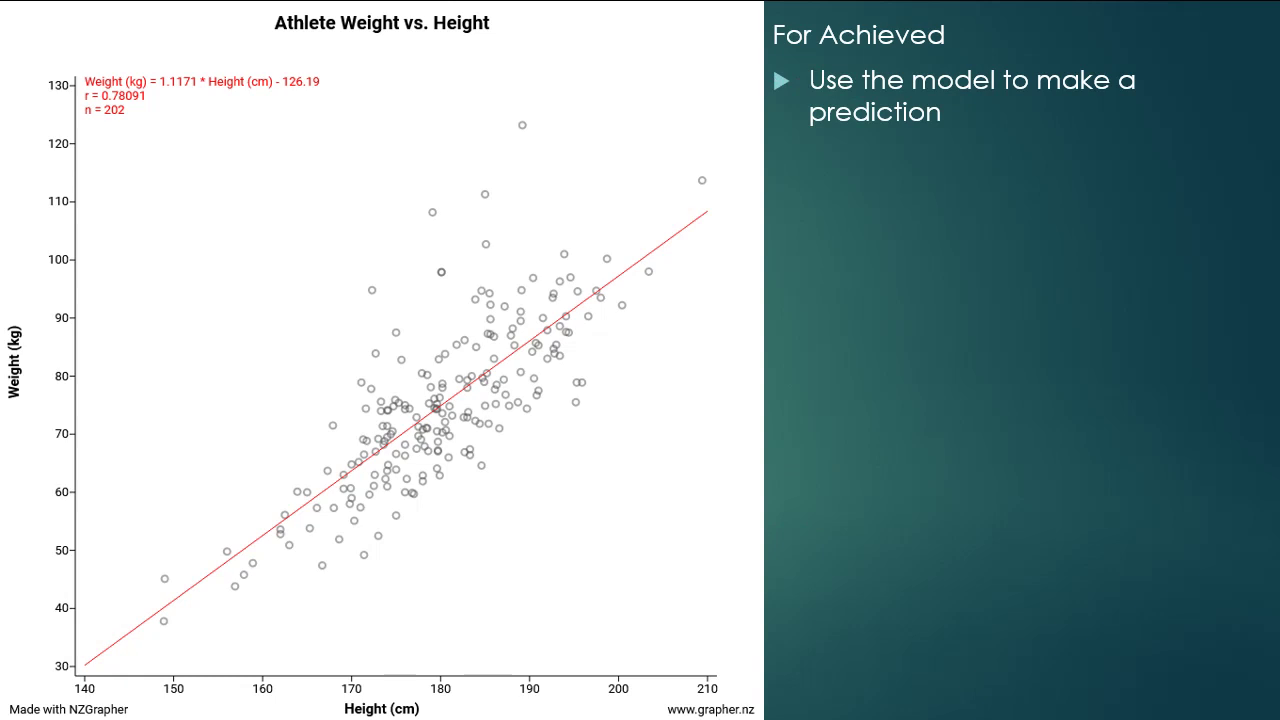
Advance the slides to show the 180 cm guide lines, rounded equation, 71.89 calculation and ~72 kg prediction
{"action": "key", "text": "space"}
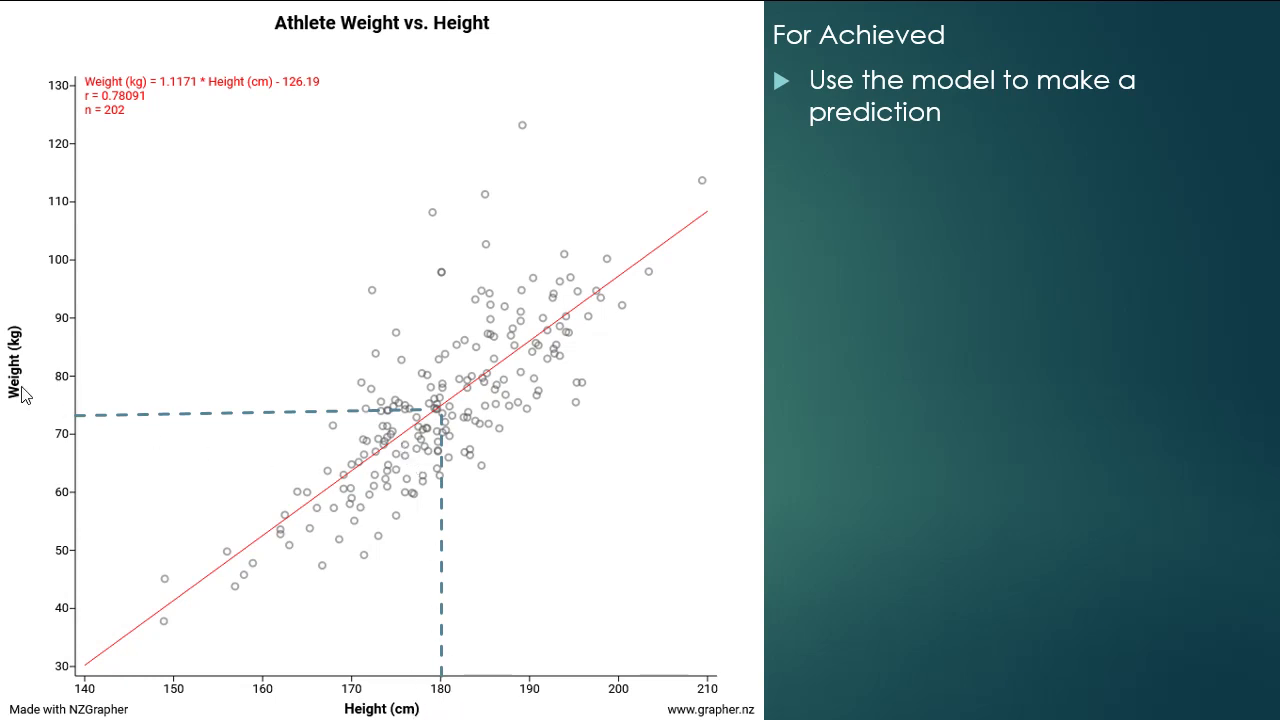
{"action": "left_click", "coordinate": [778, 375]}
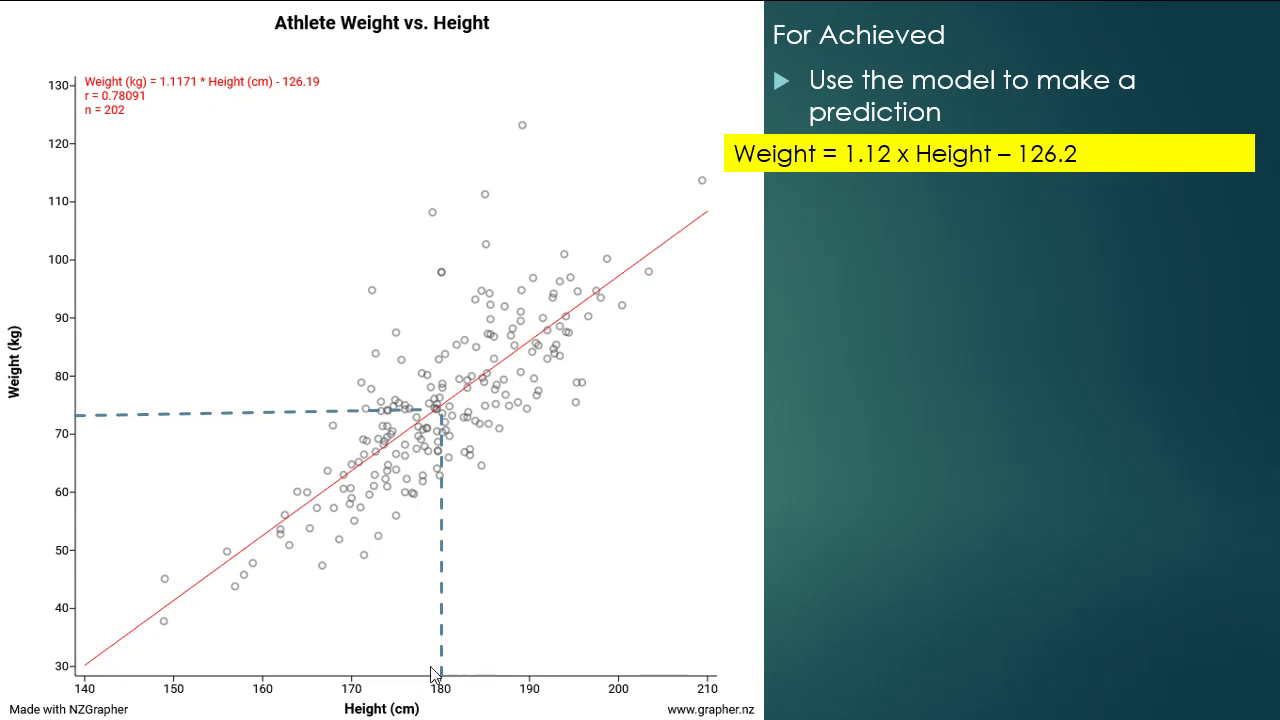
{"action": "left_click", "coordinate": [883, 345]}
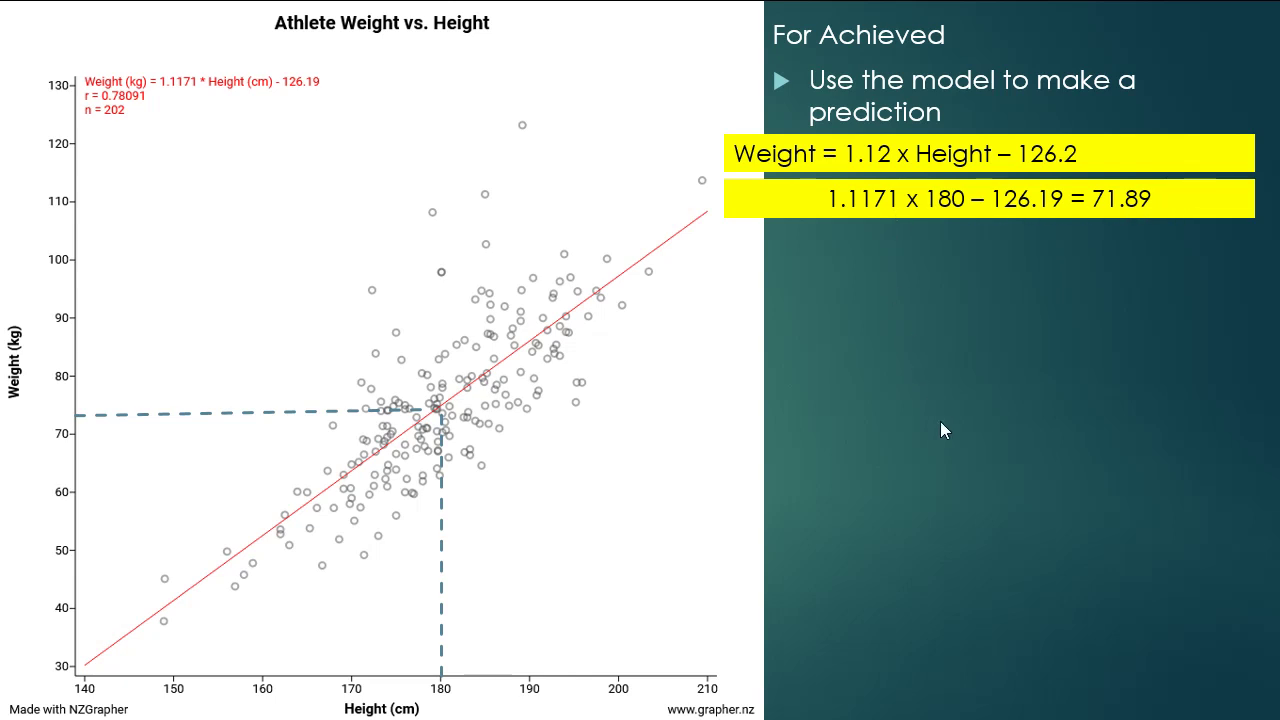
{"action": "left_click", "coordinate": [934, 464]}
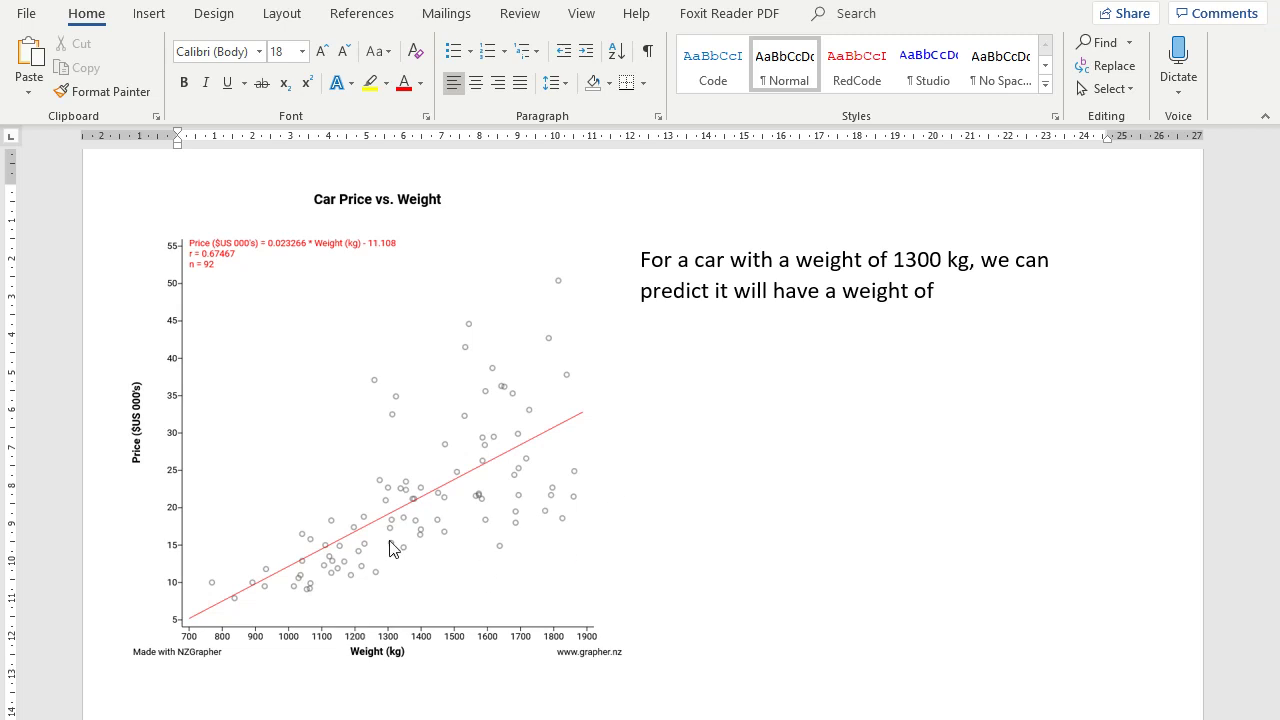
Draw a straight line across the lower part of the Car Price vs. Weight chart
{"action": "left_click", "coordinate": [149, 18]}
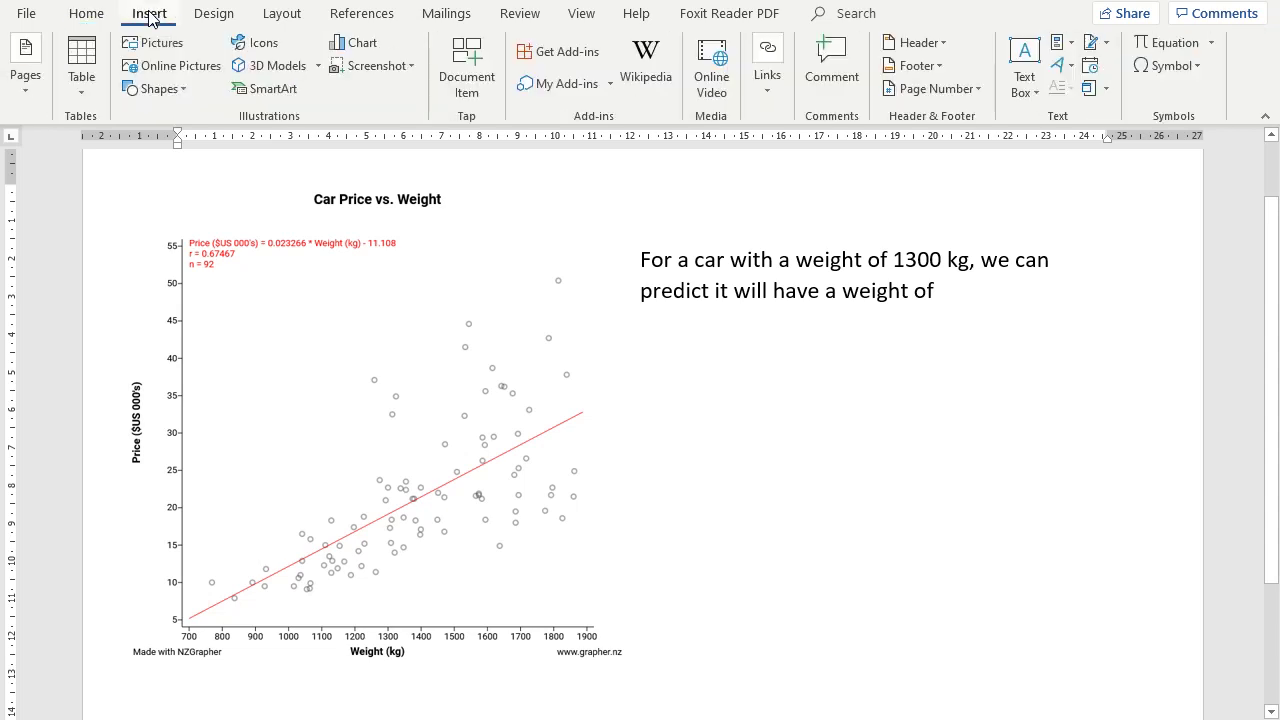
{"action": "left_click", "coordinate": [172, 90]}
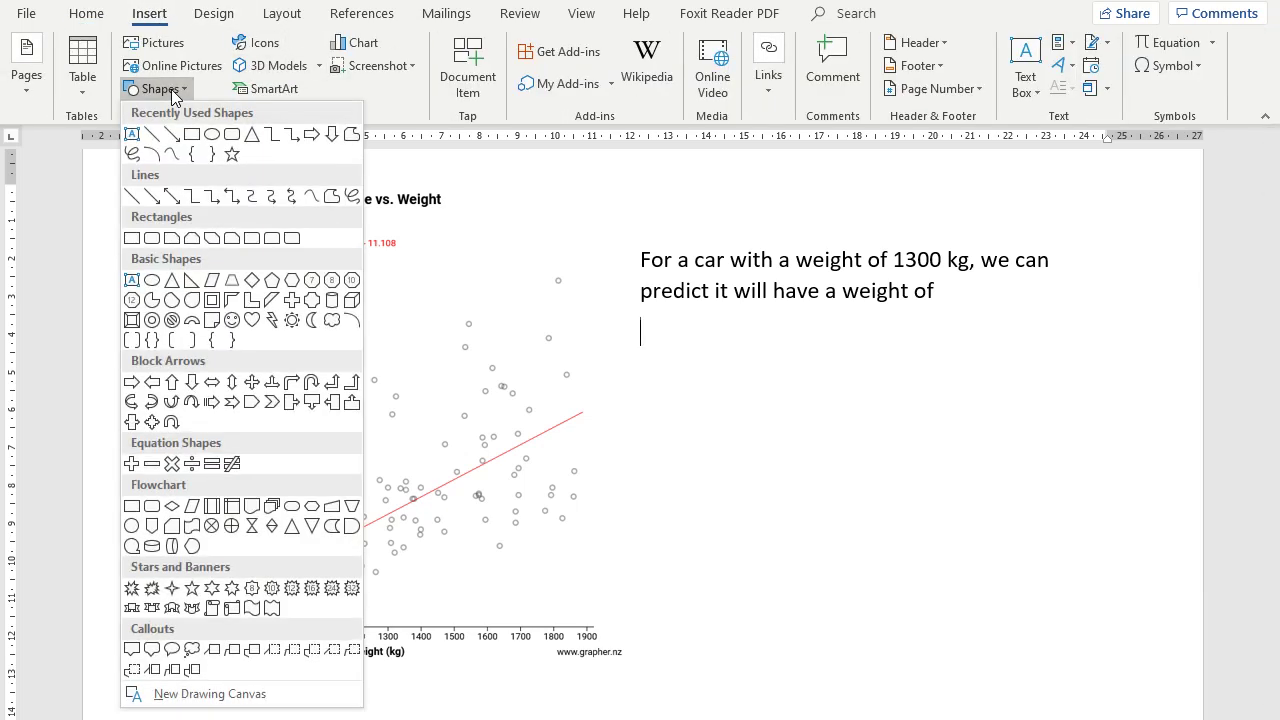
{"action": "left_click", "coordinate": [153, 138]}
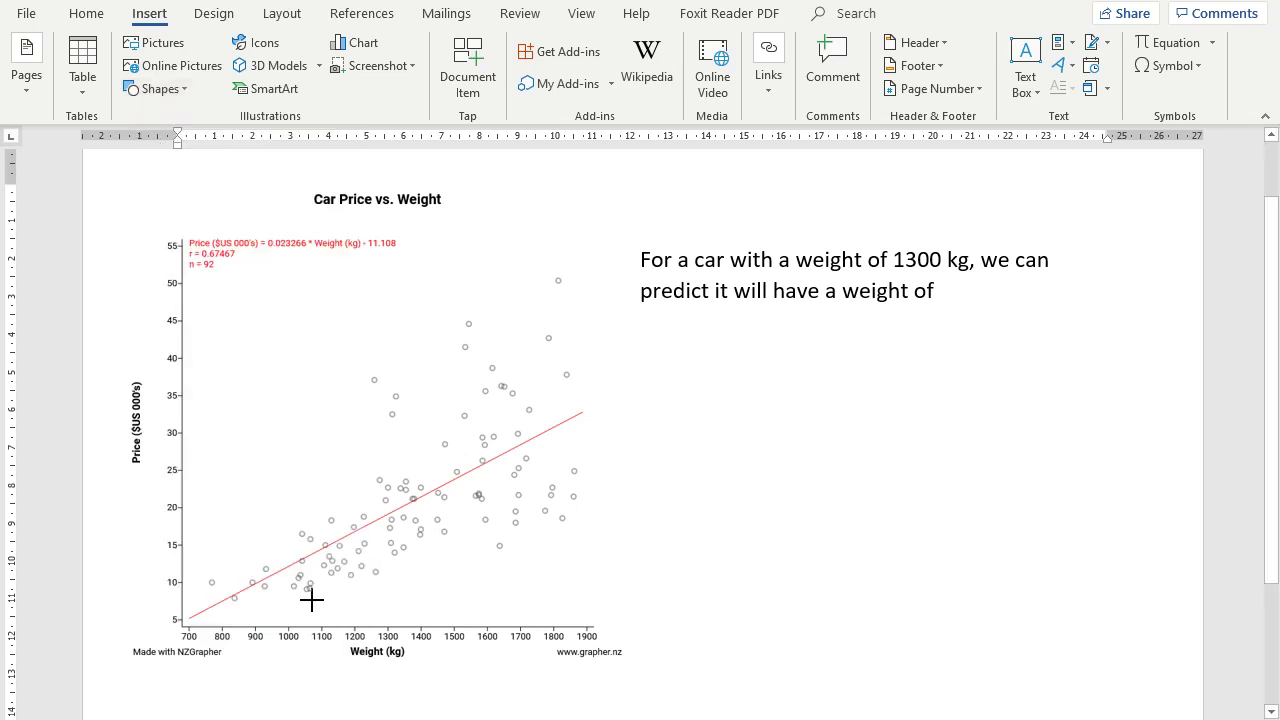
{"action": "mouse_move", "coordinate": [311, 599]}
{"action": "left_mouse_down"}
{"action": "mouse_move", "coordinate": [486, 551]}
{"action": "mouse_move", "coordinate": [557, 491]}
{"action": "mouse_move", "coordinate": [575, 492]}
{"action": "left_mouse_up"}
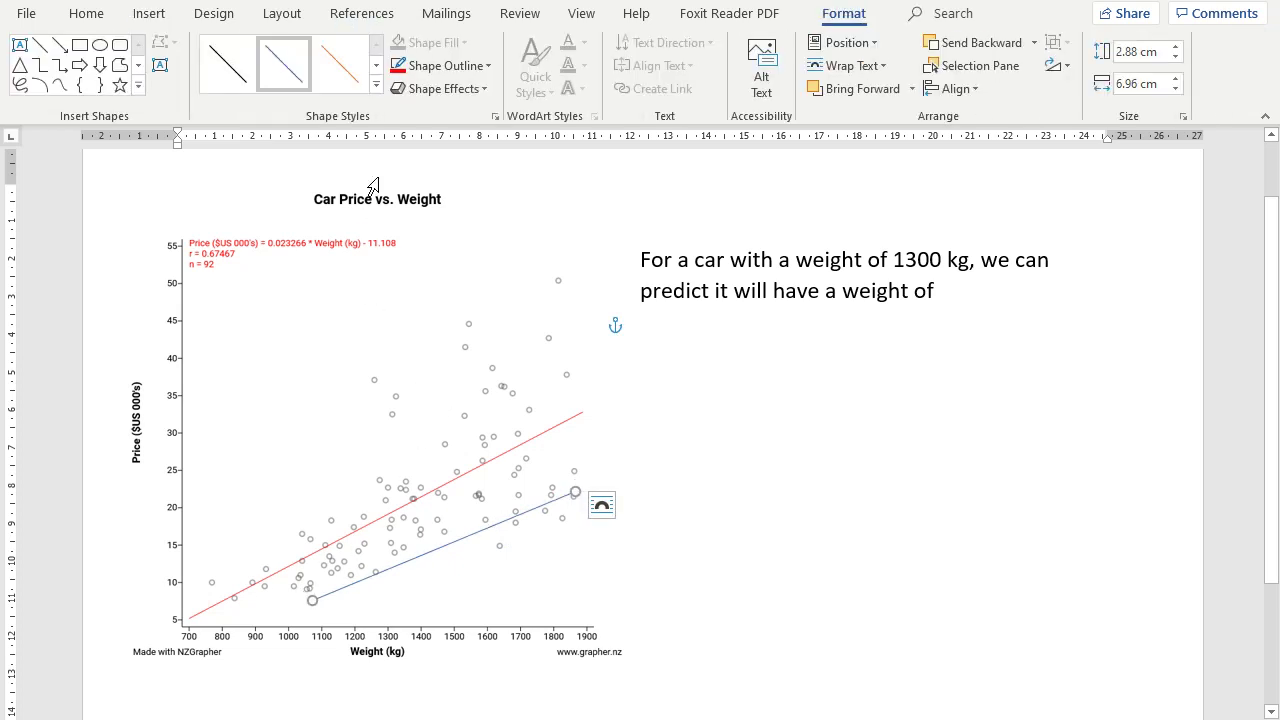
Make the new line 2¼ pt thick with a dashed style
{"action": "left_click", "coordinate": [487, 66]}
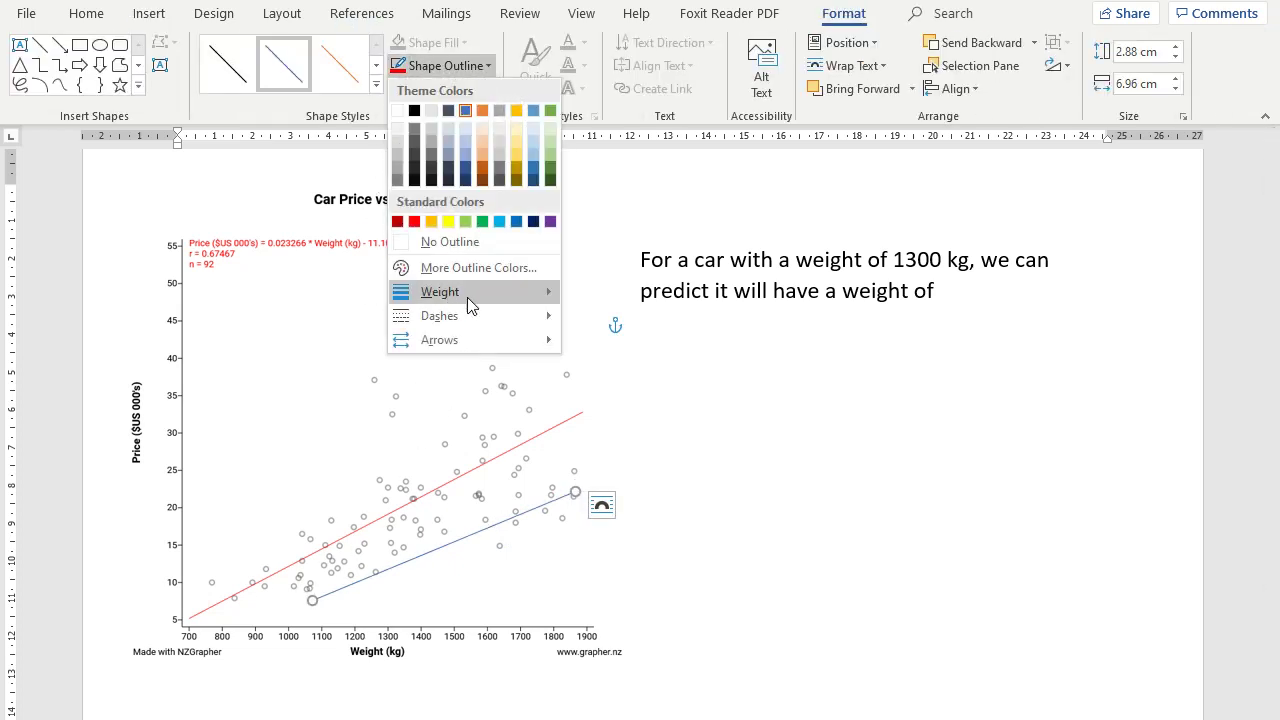
{"action": "mouse_move", "coordinate": [477, 294]}
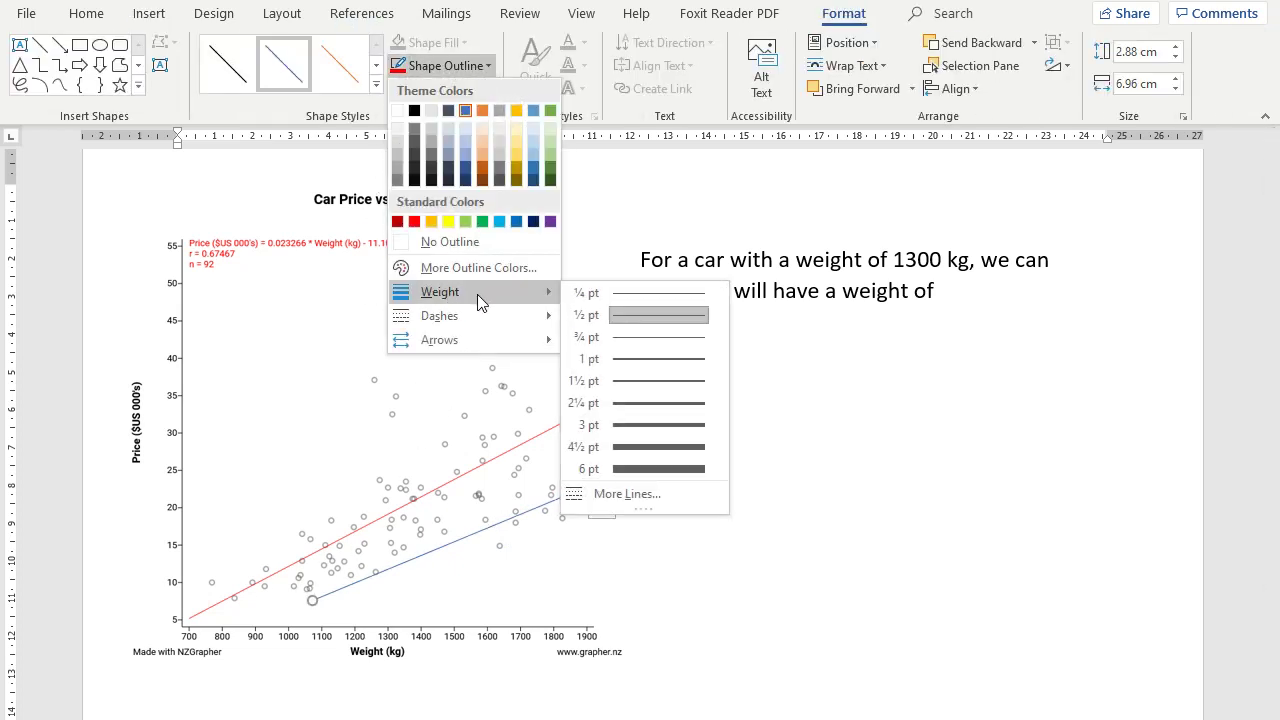
{"action": "left_click", "coordinate": [649, 406]}
{"action": "left_click", "coordinate": [487, 66]}
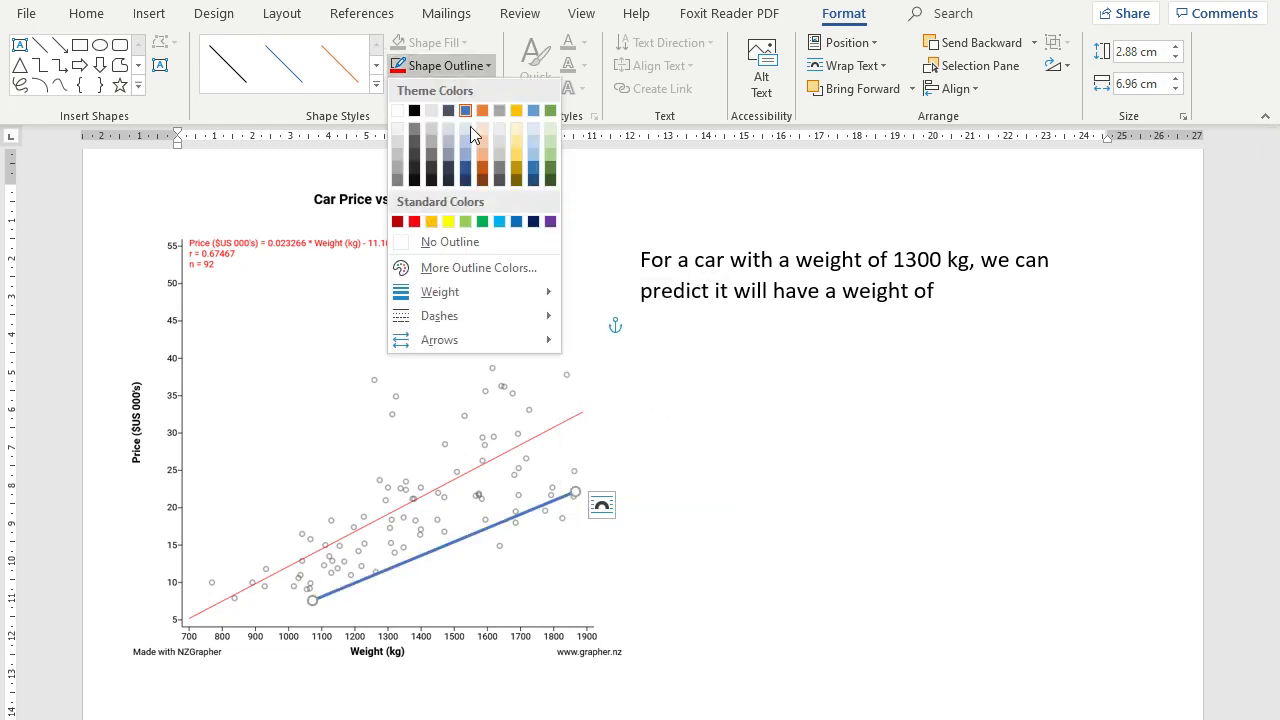
{"action": "mouse_move", "coordinate": [462, 318]}
{"action": "left_click", "coordinate": [618, 372]}
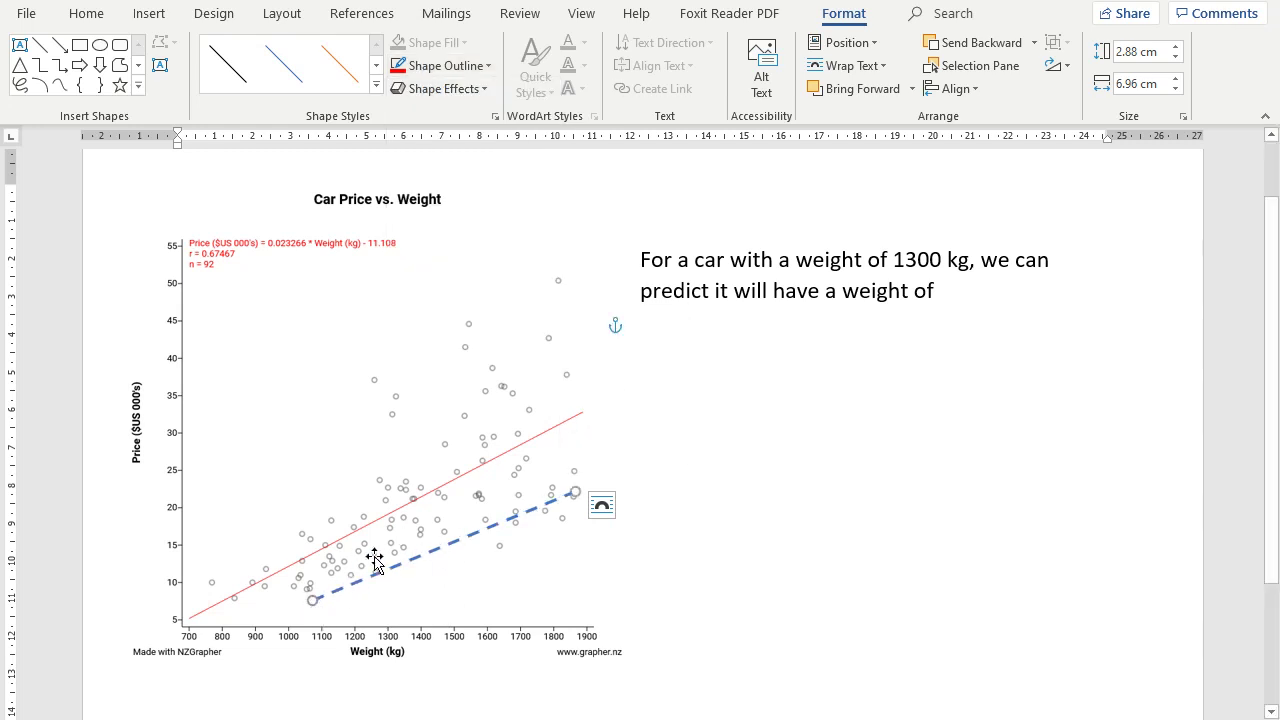
Copy the blue dashed line above the trend line and stretch it from about 800 kg to 1850 kg
{"action": "left_click_drag", "start_coordinate": [436, 556], "coordinate": [383, 485]}
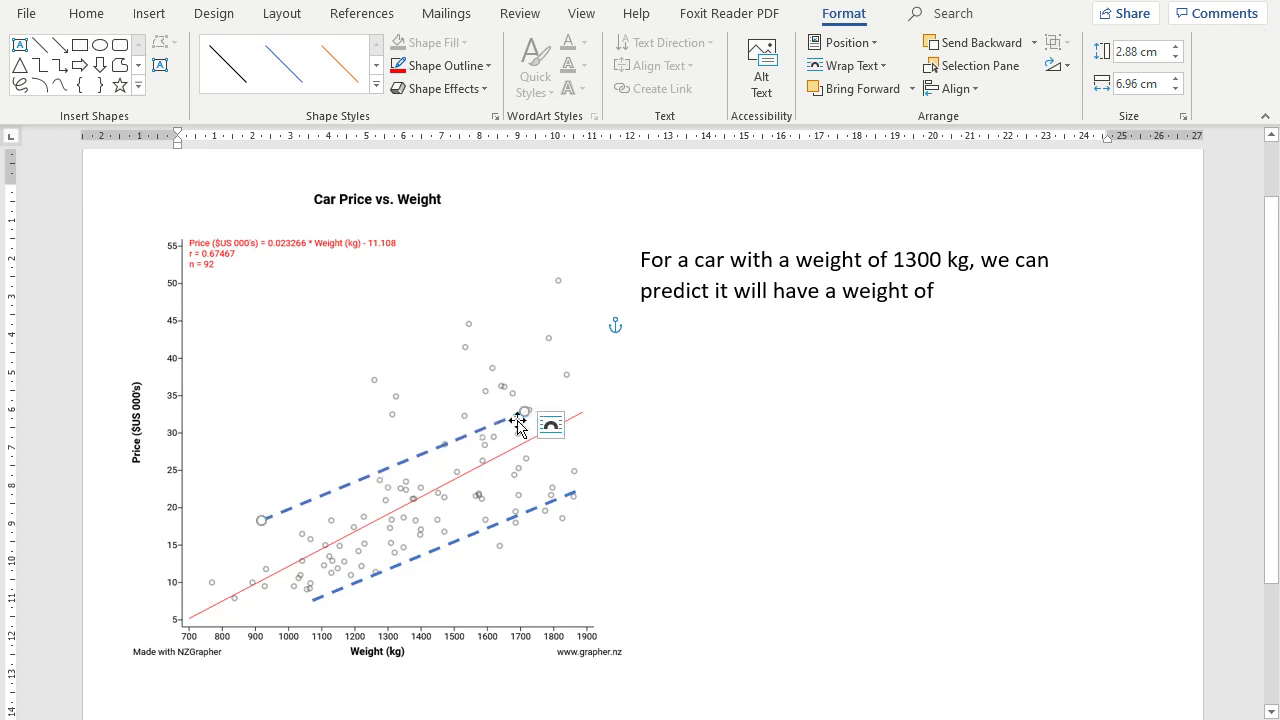
{"action": "left_click_drag", "start_coordinate": [523, 411], "coordinate": [565, 324]}
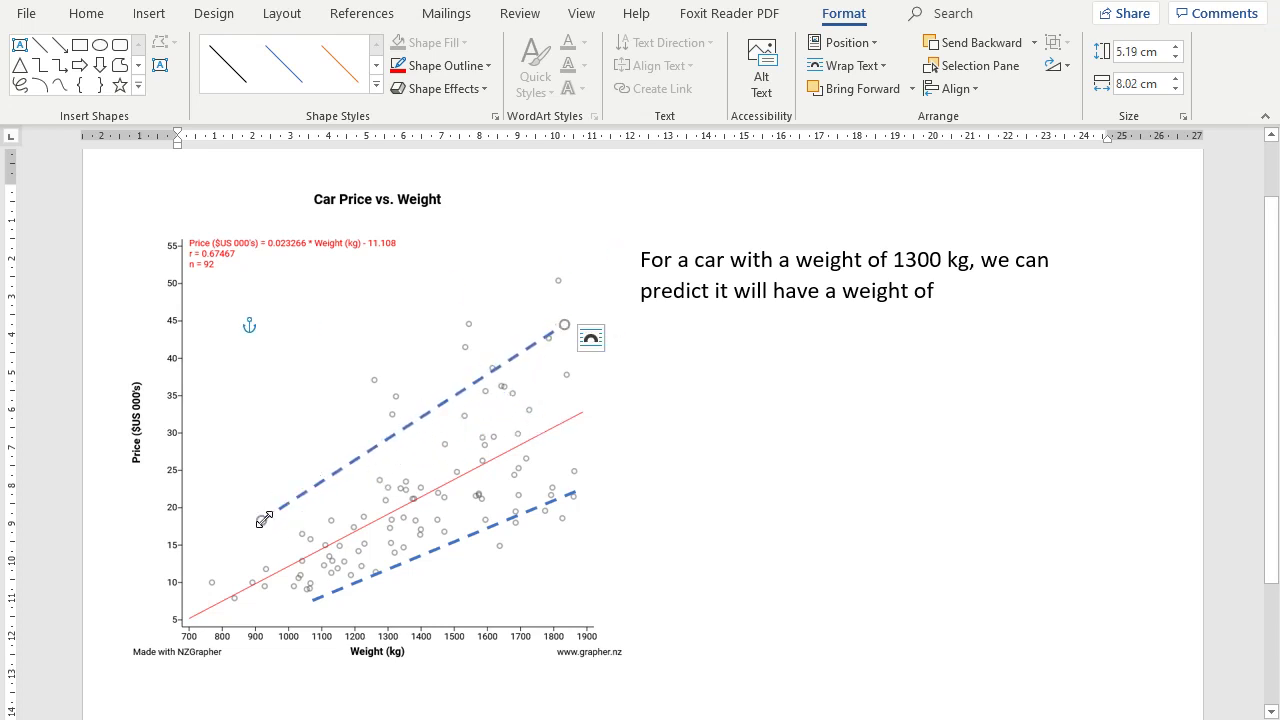
{"action": "left_click_drag", "start_coordinate": [263, 519], "coordinate": [231, 561]}
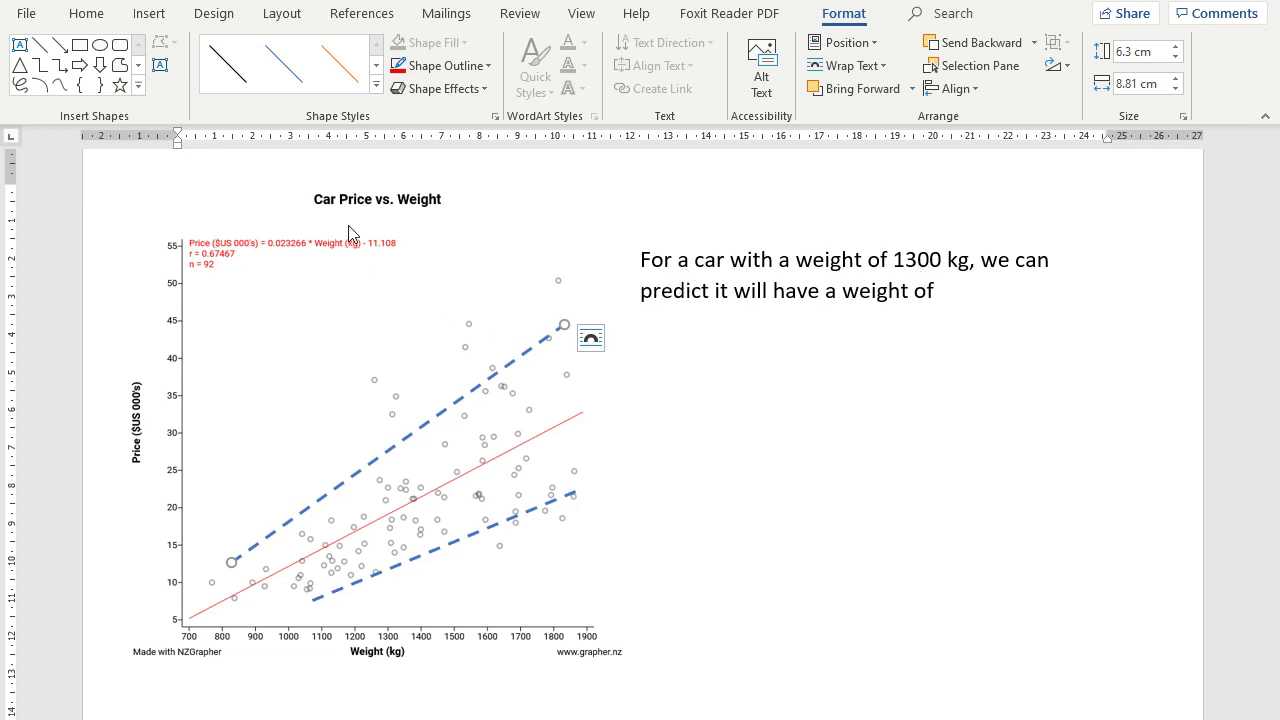
Draw a vertical line rising from 1300 kg on the chart
{"action": "left_click", "coordinate": [149, 14]}
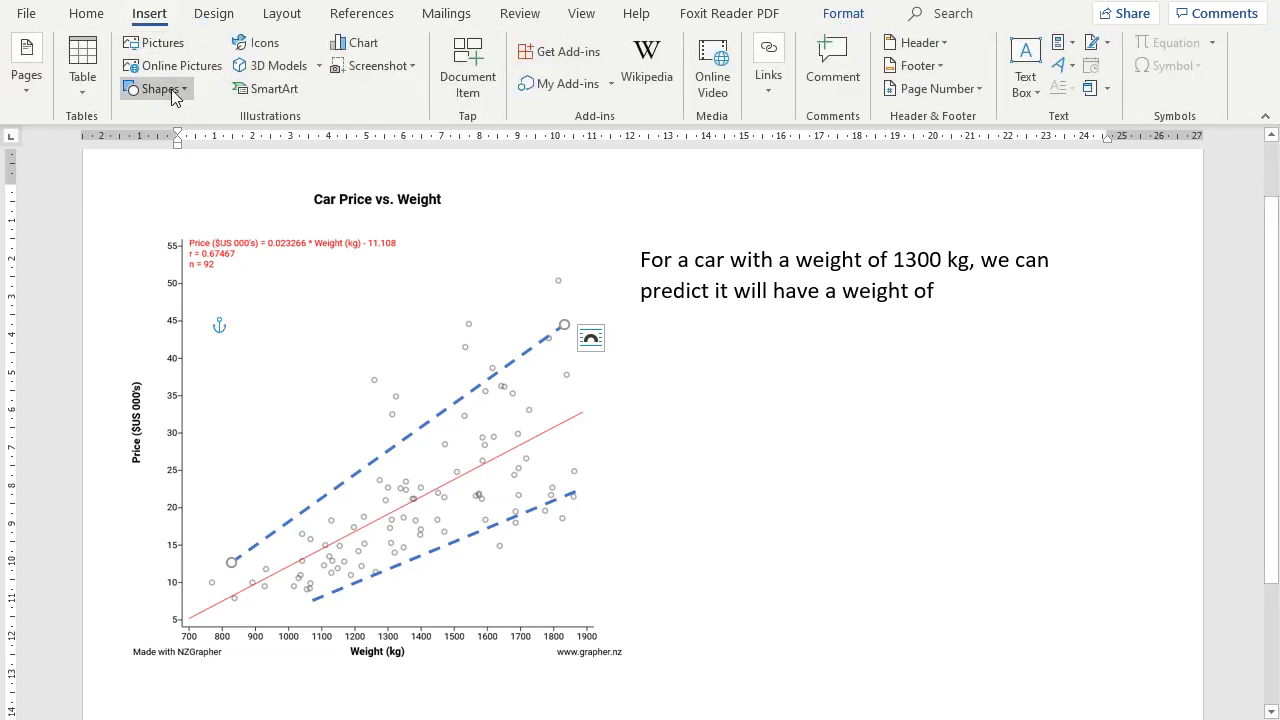
{"action": "left_click", "coordinate": [160, 89]}
{"action": "left_click", "coordinate": [165, 135]}
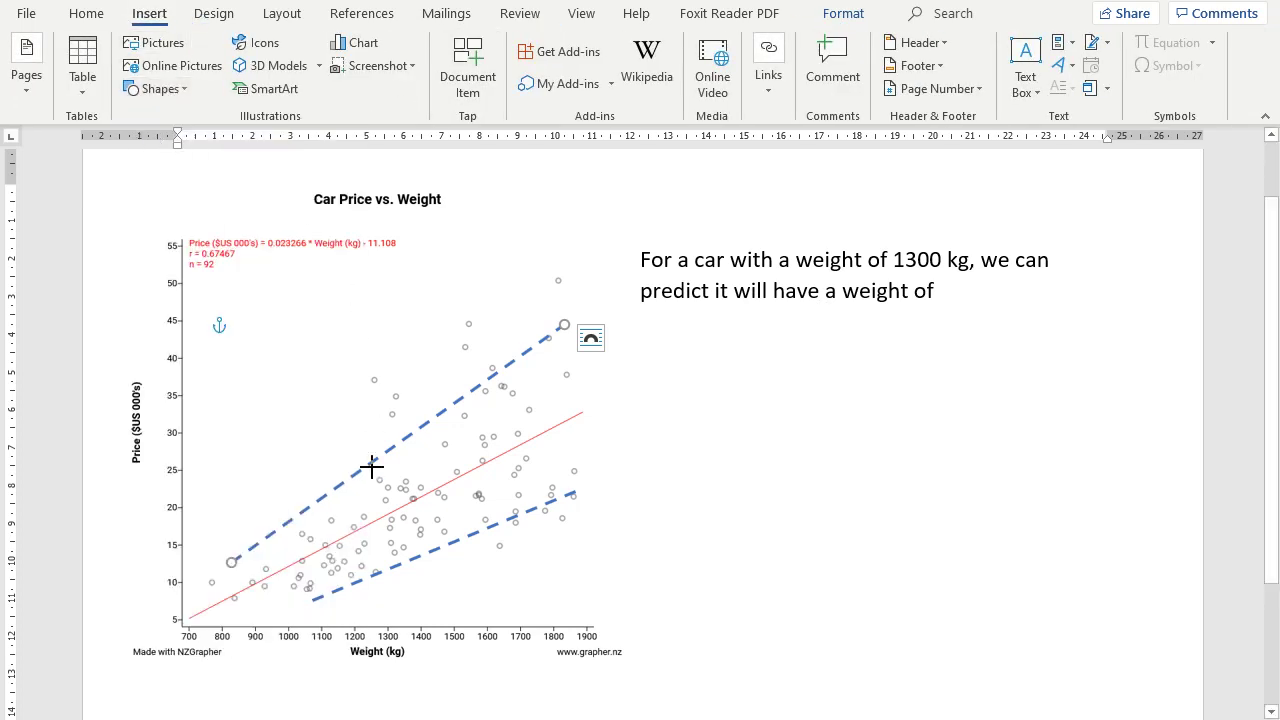
{"action": "left_click_drag", "start_coordinate": [389, 624], "coordinate": [389, 452]}
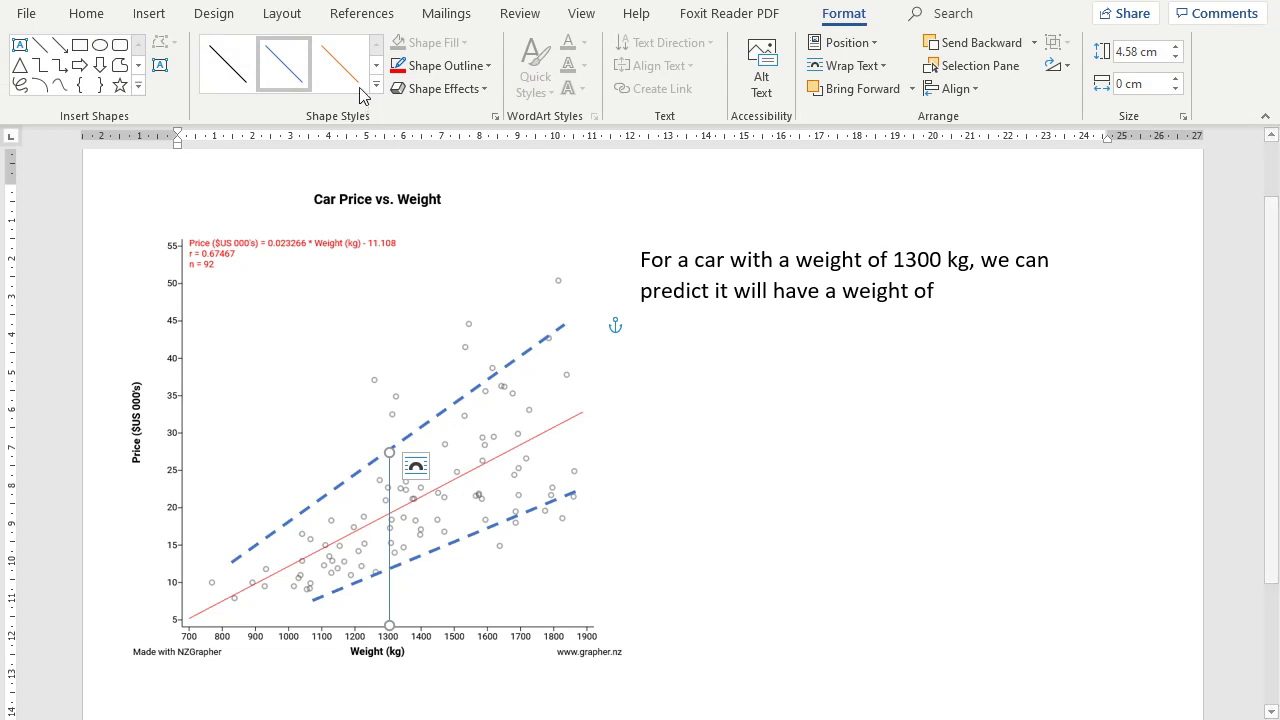
Style the vertical line red, dashed and 2¼ pt thick
{"action": "left_click", "coordinate": [486, 66]}
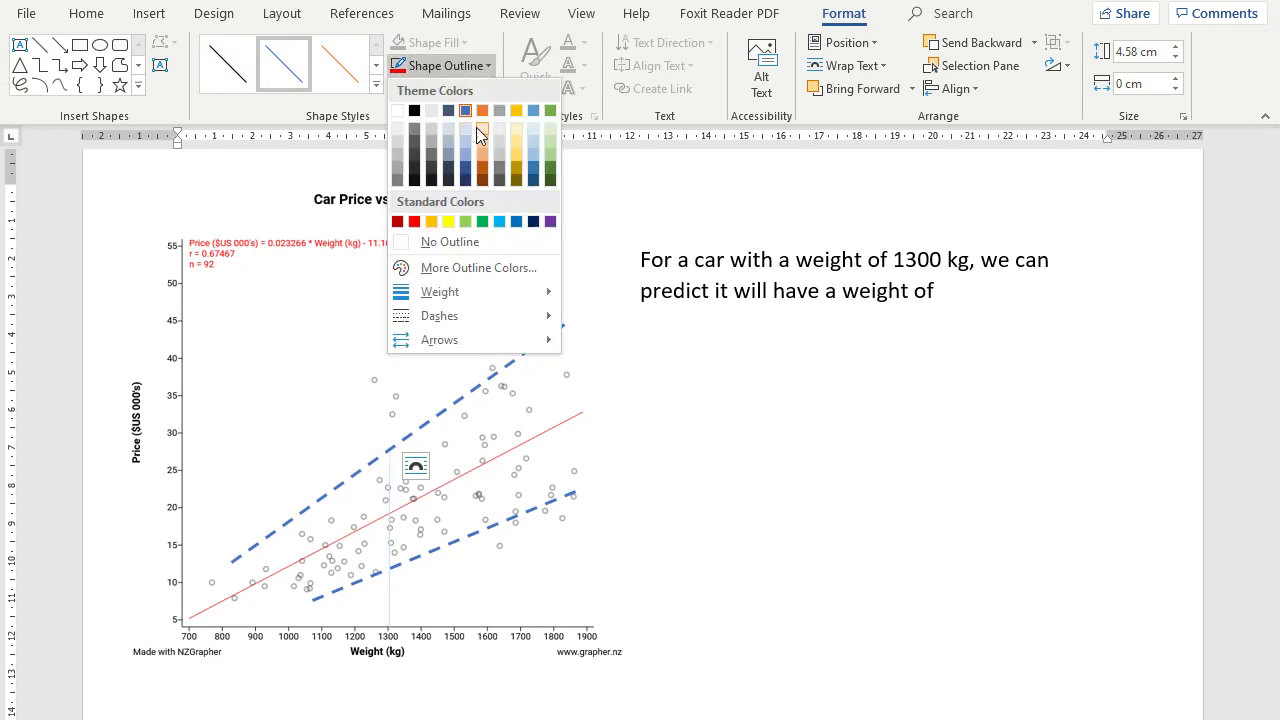
{"action": "left_click", "coordinate": [414, 221]}
{"action": "left_click", "coordinate": [487, 66]}
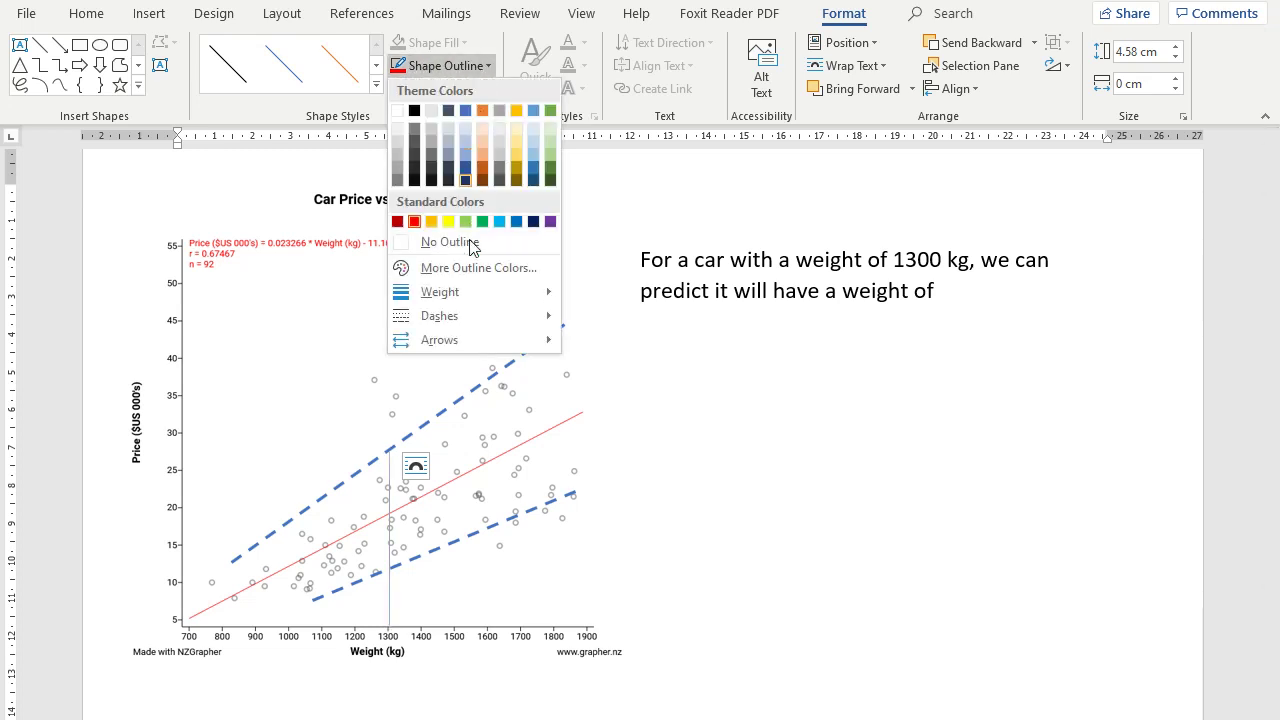
{"action": "mouse_move", "coordinate": [489, 316]}
{"action": "left_click", "coordinate": [622, 366]}
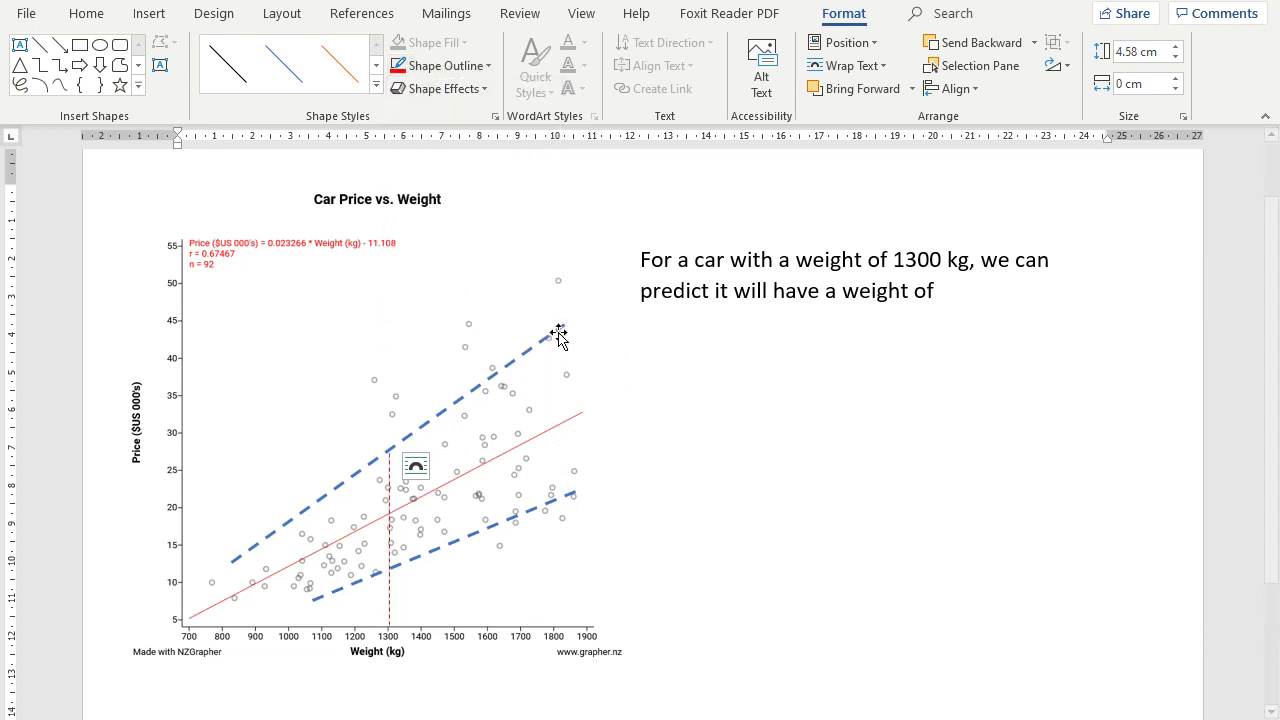
{"action": "left_click", "coordinate": [484, 65]}
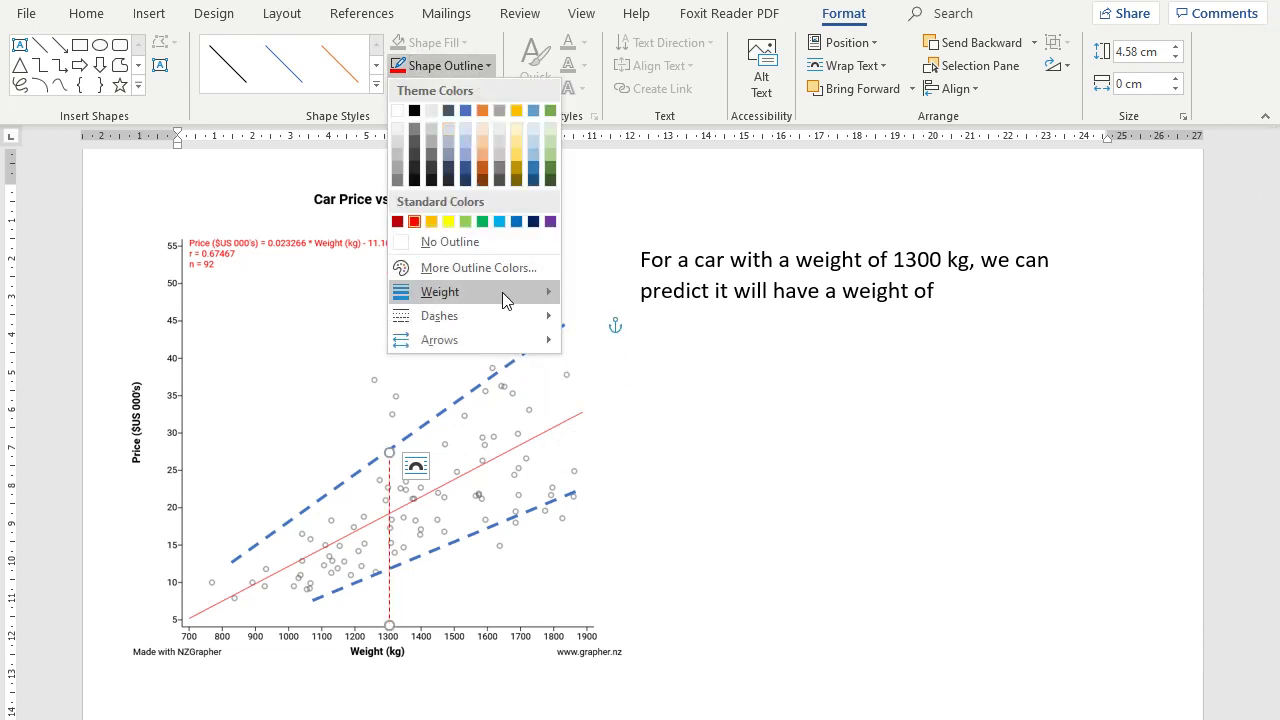
{"action": "mouse_move", "coordinate": [503, 291]}
{"action": "left_click", "coordinate": [655, 404]}
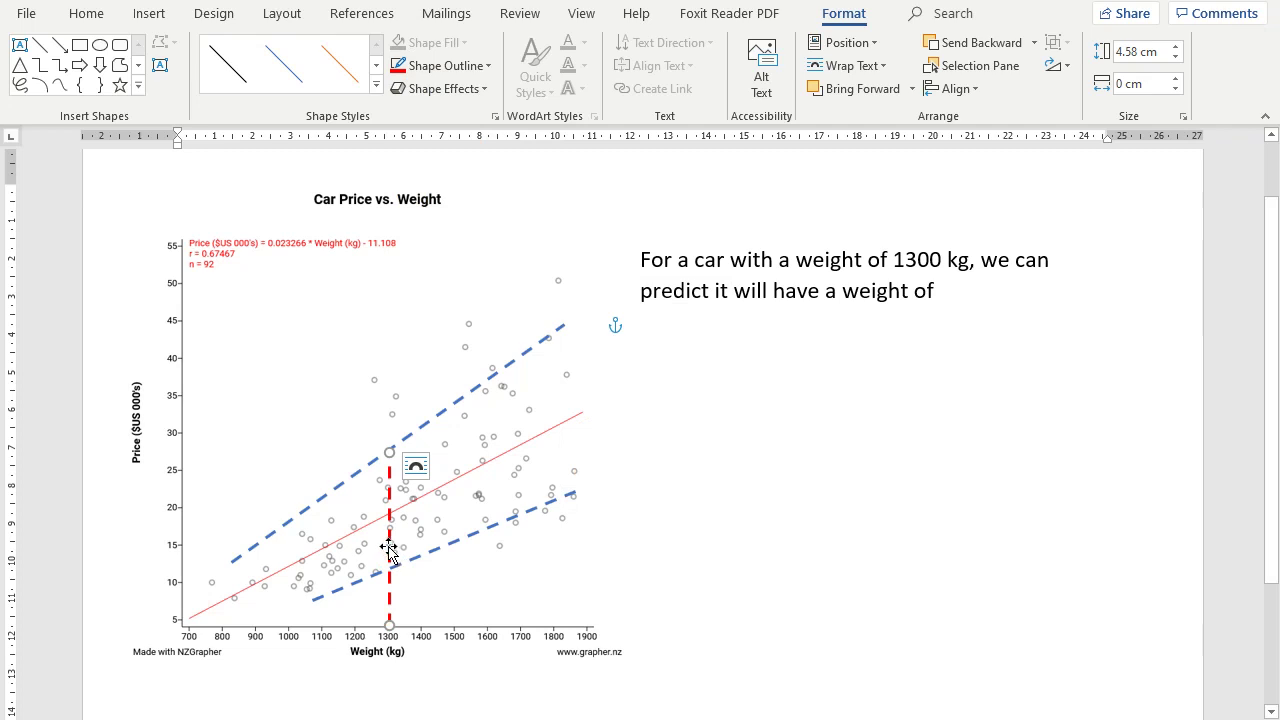
Copy the red dashed line into horizontal guides from 1300 kg on the upper and lower bands to the price axis
{"action": "left_click_drag", "start_coordinate": [359, 543], "coordinate": [329, 457], "text": "ctrl"}
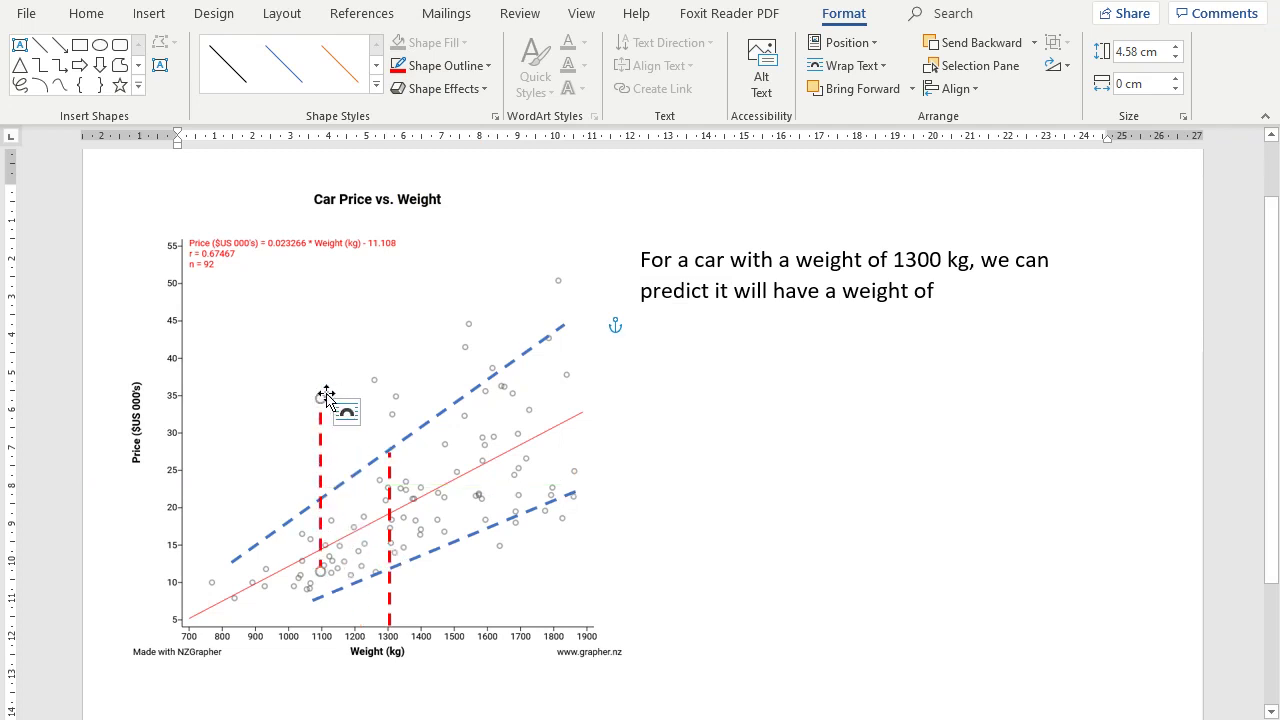
{"action": "left_click_drag", "start_coordinate": [326, 400], "coordinate": [389, 447]}
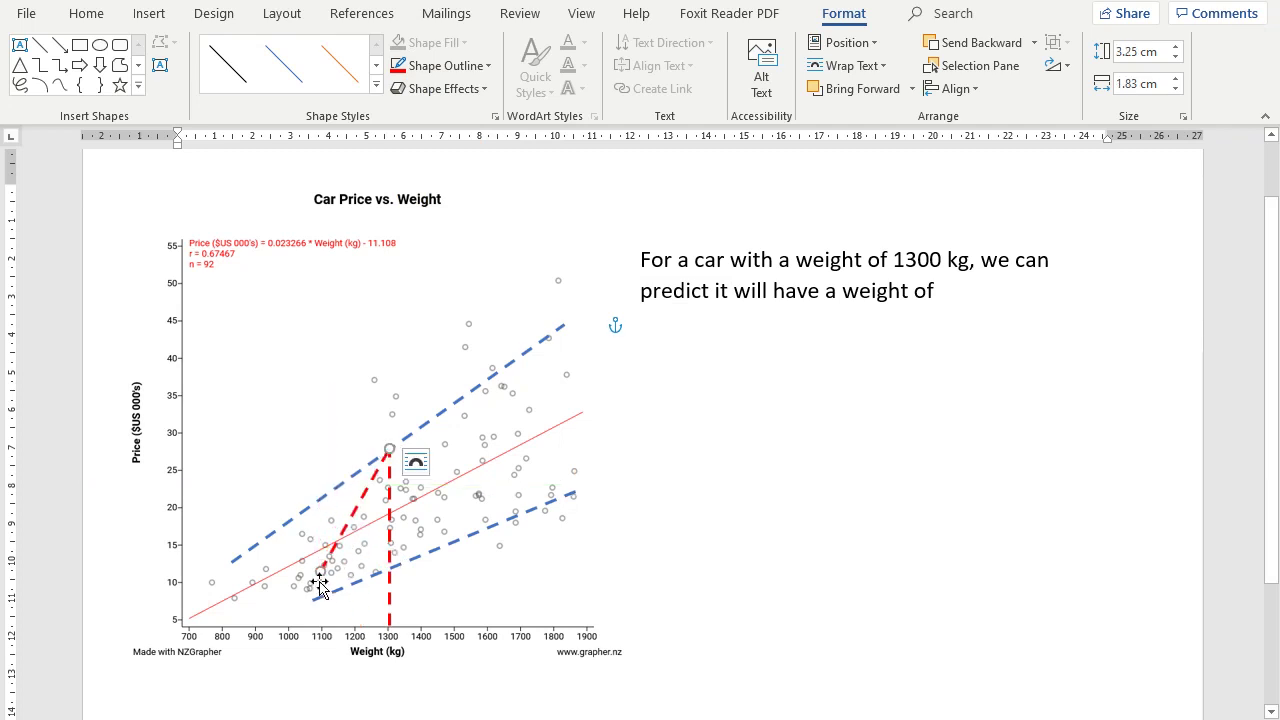
{"action": "left_click_drag", "start_coordinate": [320, 576], "coordinate": [180, 450]}
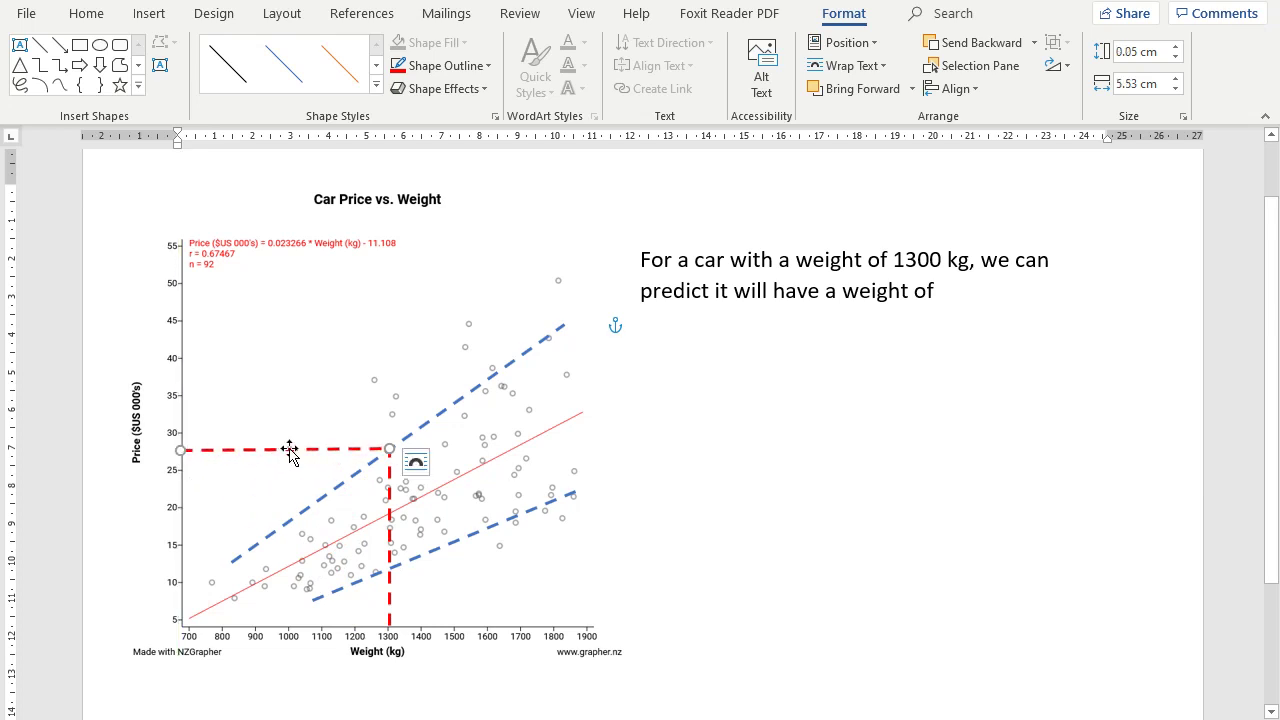
{"action": "left_click_drag", "start_coordinate": [288, 451], "coordinate": [302, 567]}
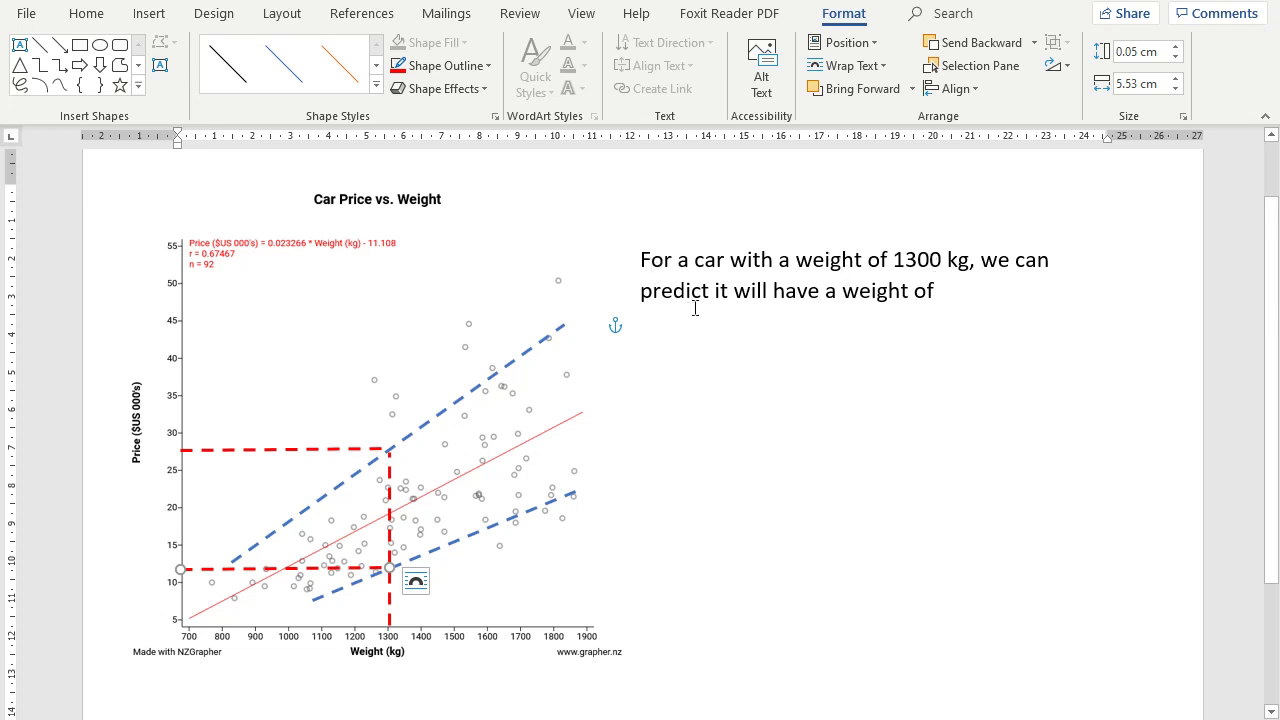
Paste the calculation 0.023266 x 1300 – 11.108 = 19.1378 on a new line below the prediction sentence
{"action": "left_click", "coordinate": [965, 290]}
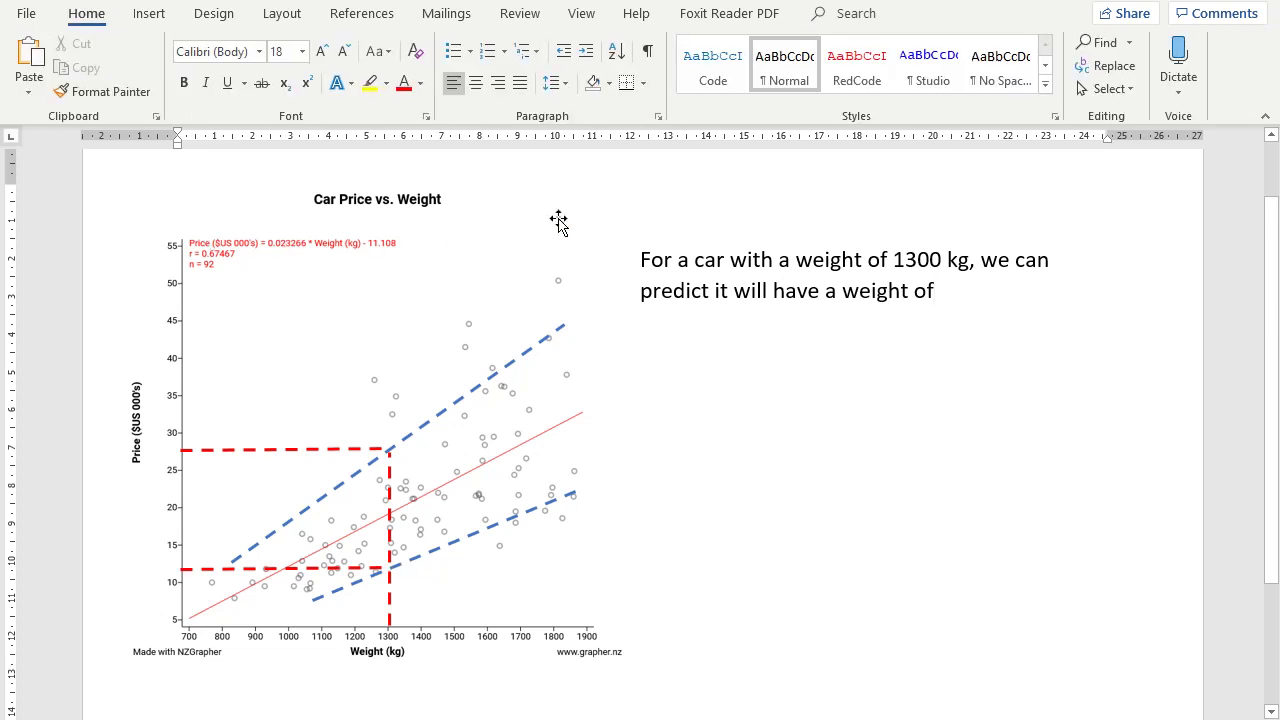
{"action": "key", "text": "Return"}
{"action": "type", "text": "0.023266 x 1300 – 11.108 = 19.1378"}
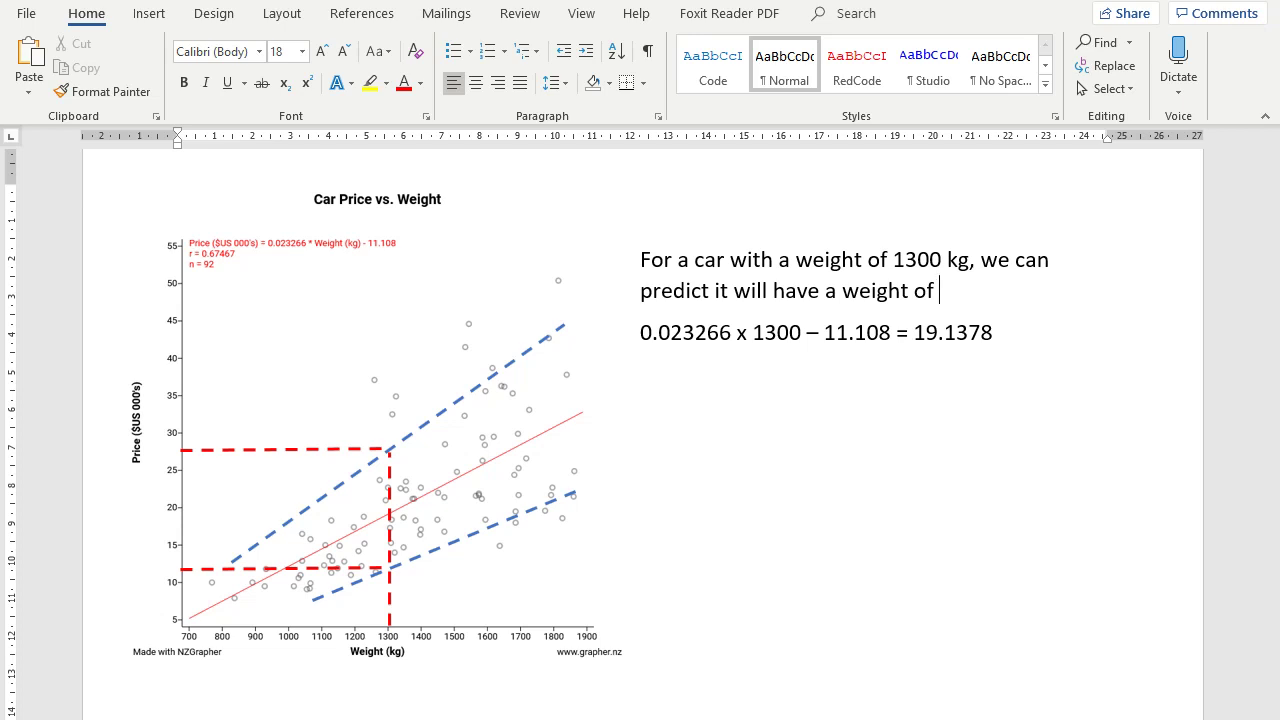
Replace 'weight' with 'price' and complete the sentence with 'of $US19,000'
{"action": "double_click", "coordinate": [874, 290]}
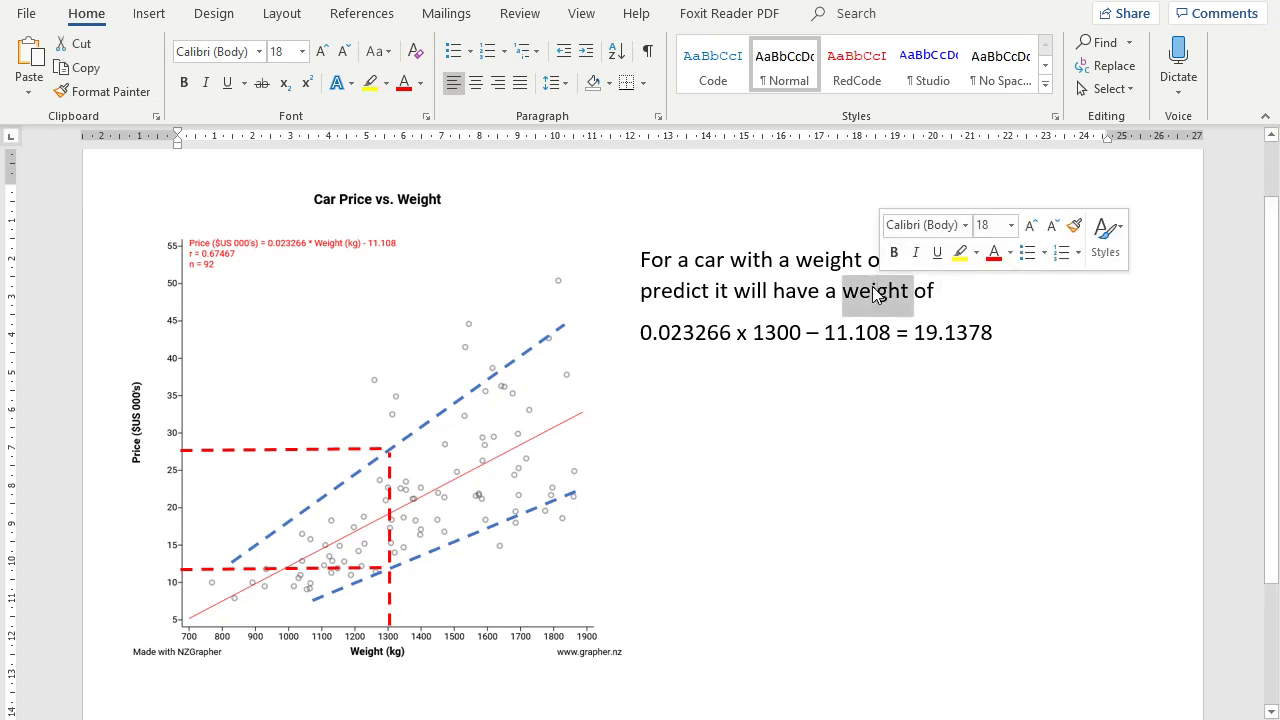
{"action": "type", "text": "prove"}
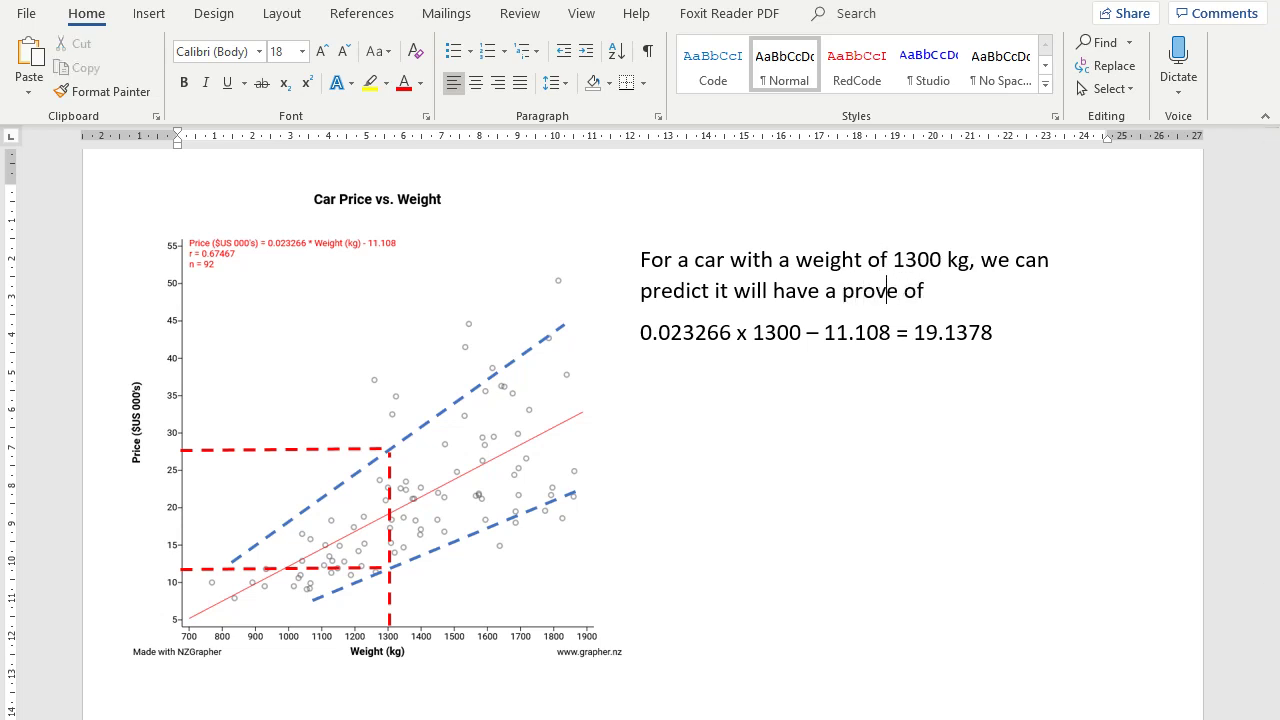
{"action": "key", "text": "BackSpace"}
{"action": "key", "text": "BackSpace"}
{"action": "key", "text": "BackSpace"}
{"action": "type", "text": "iv"}
{"action": "key", "text": "BackSpace"}
{"action": "type", "text": "ce of "}
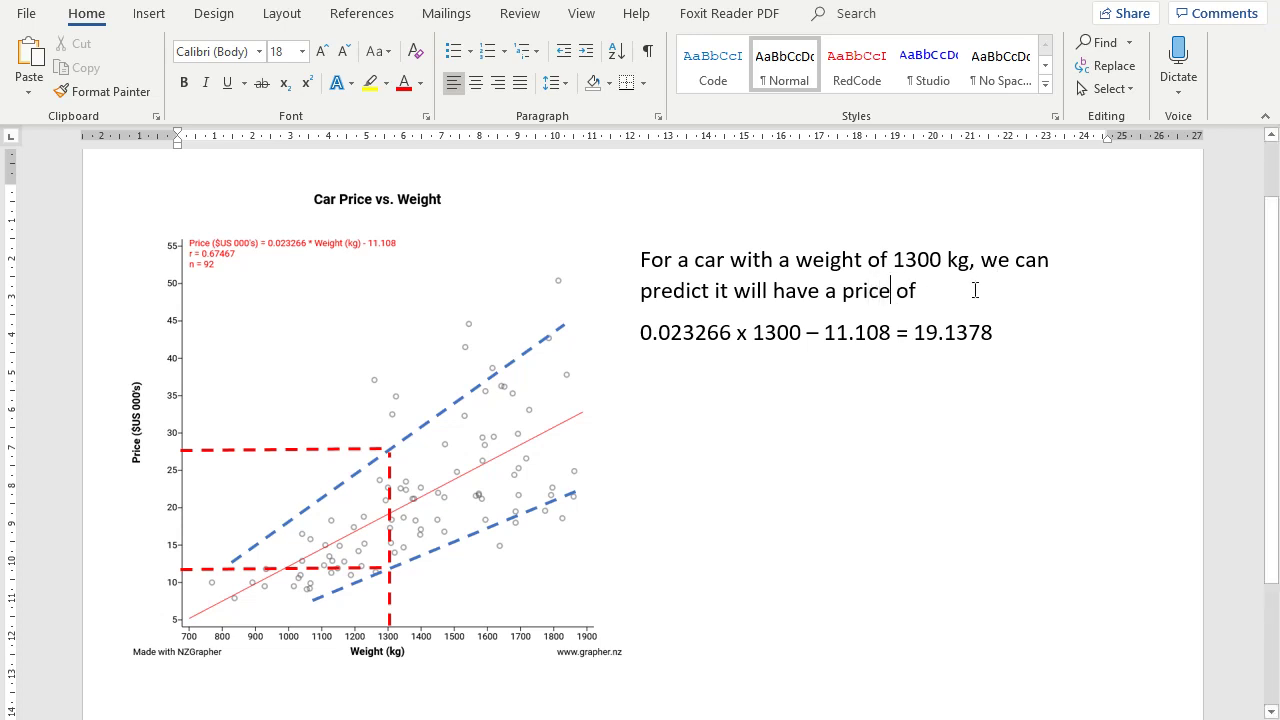
{"action": "type", "text": "$US"}
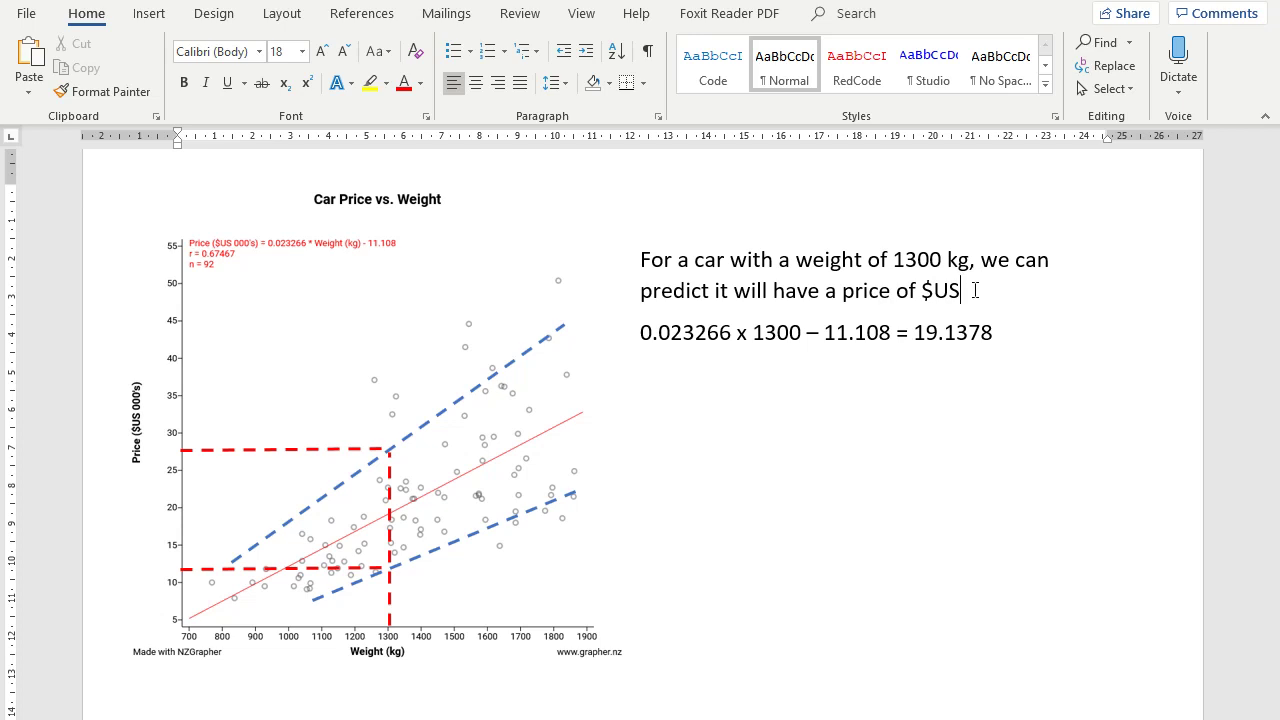
{"action": "type", "text": "19,000"}
Add a paragraph under the calculation giving the price interval $US12,000 and $US27,000
{"action": "left_click", "coordinate": [1045, 355]}
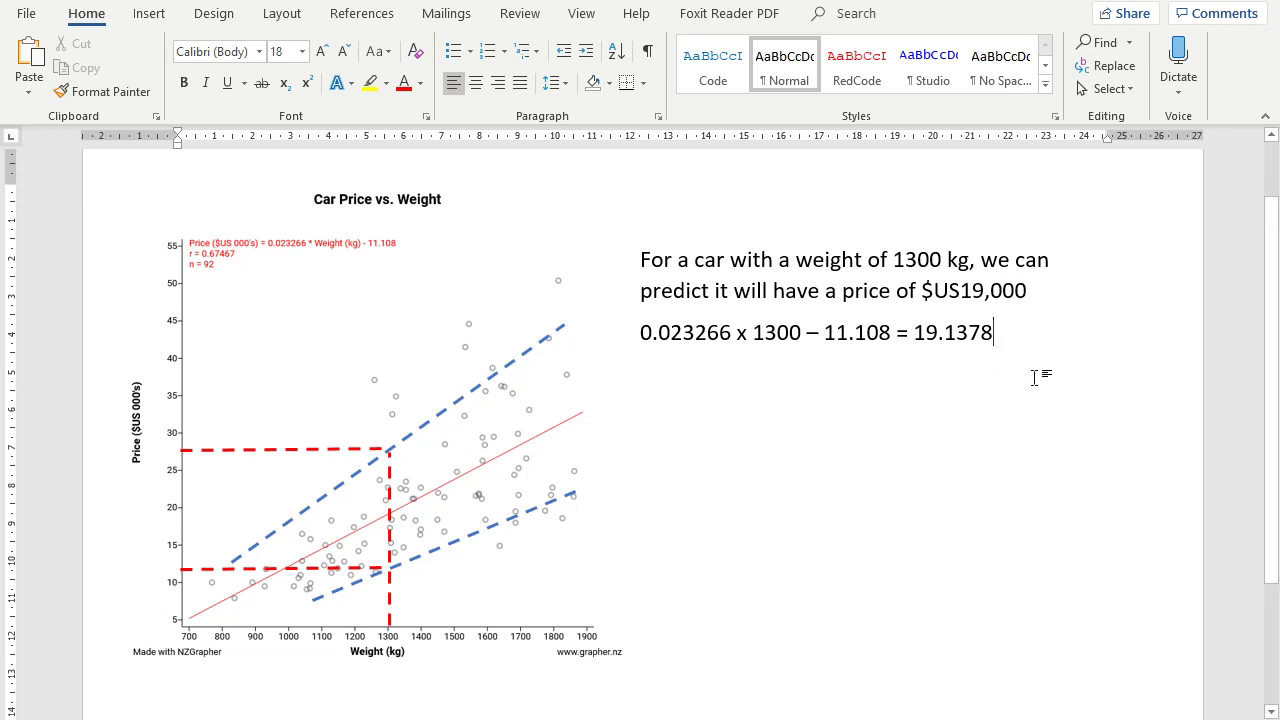
{"action": "key", "text": "Return"}
{"action": "type", "text": "We can’t be completely certain in our prediction, but we can be reasonably confident that the car will have a price of between"}
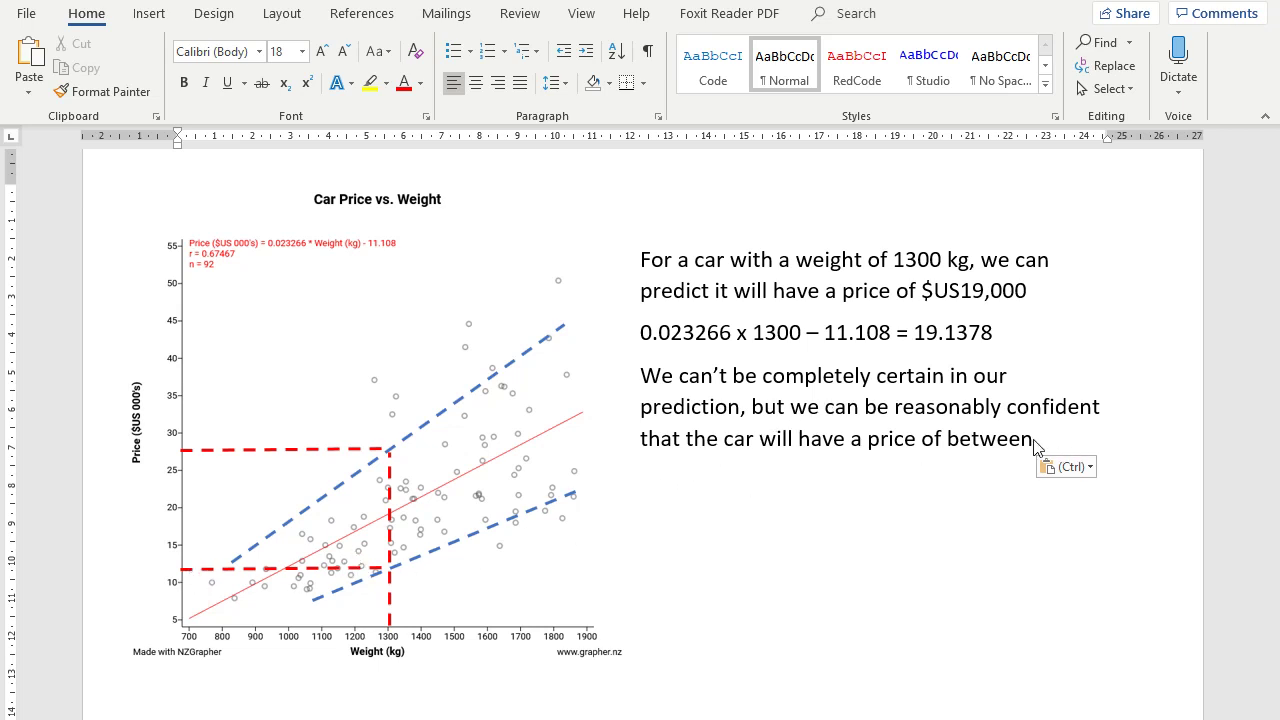
{"action": "type", "text": "$US12,000 "}
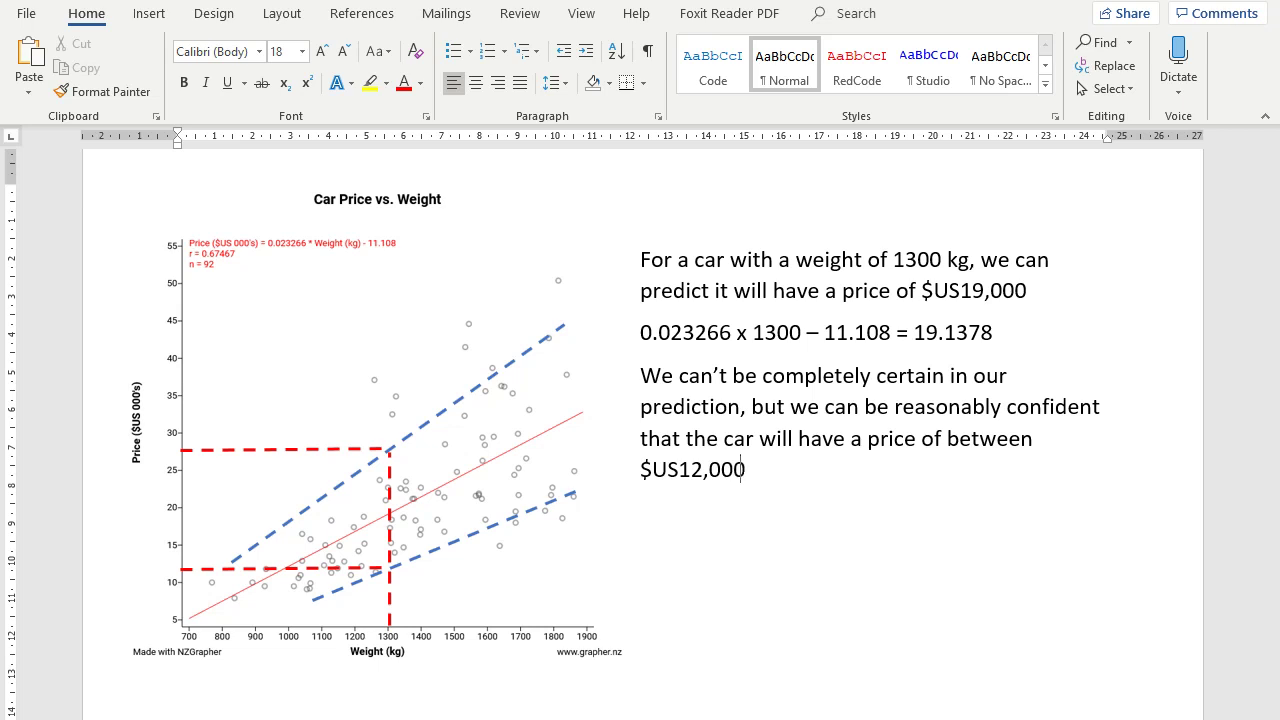
{"action": "type", "text": "and $US27,000"}
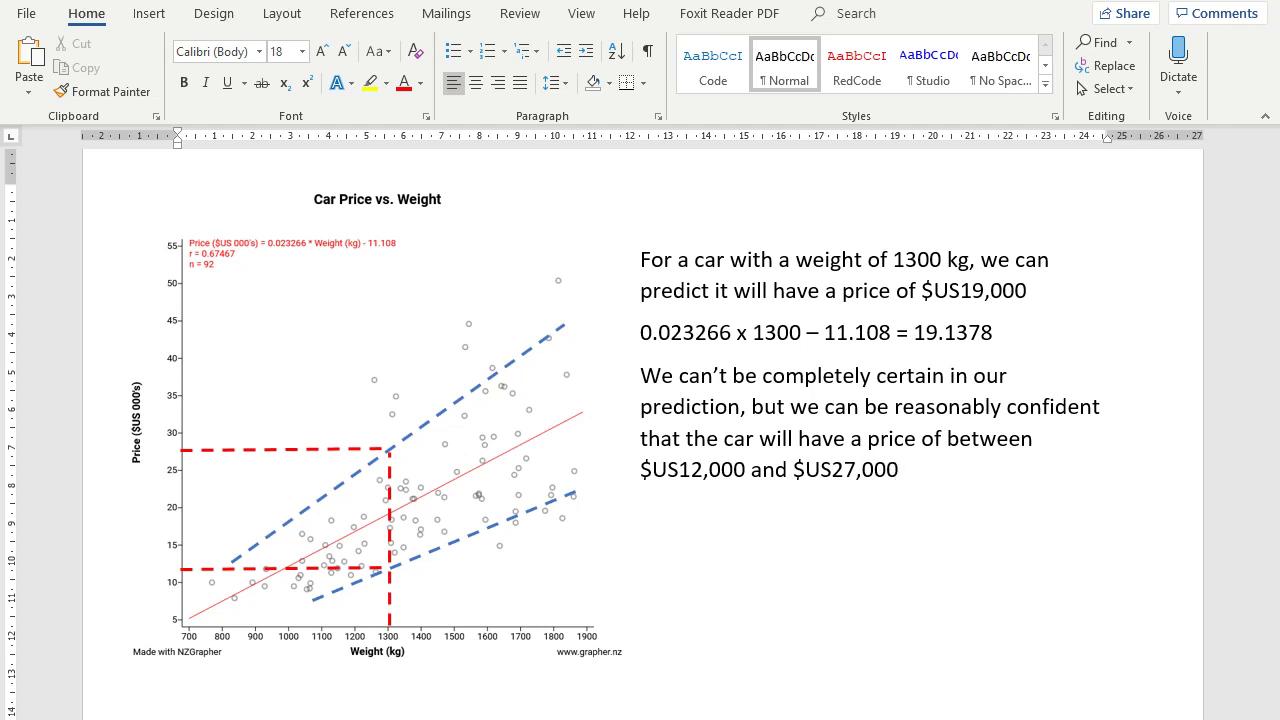
{"action": "key", "text": "Return"}
Paste the question about price variability for cars near 1300 kg
{"action": "type", "text": "Look at the scatter and strength near 1300kg, what variables may be affecting the variability of price?"}
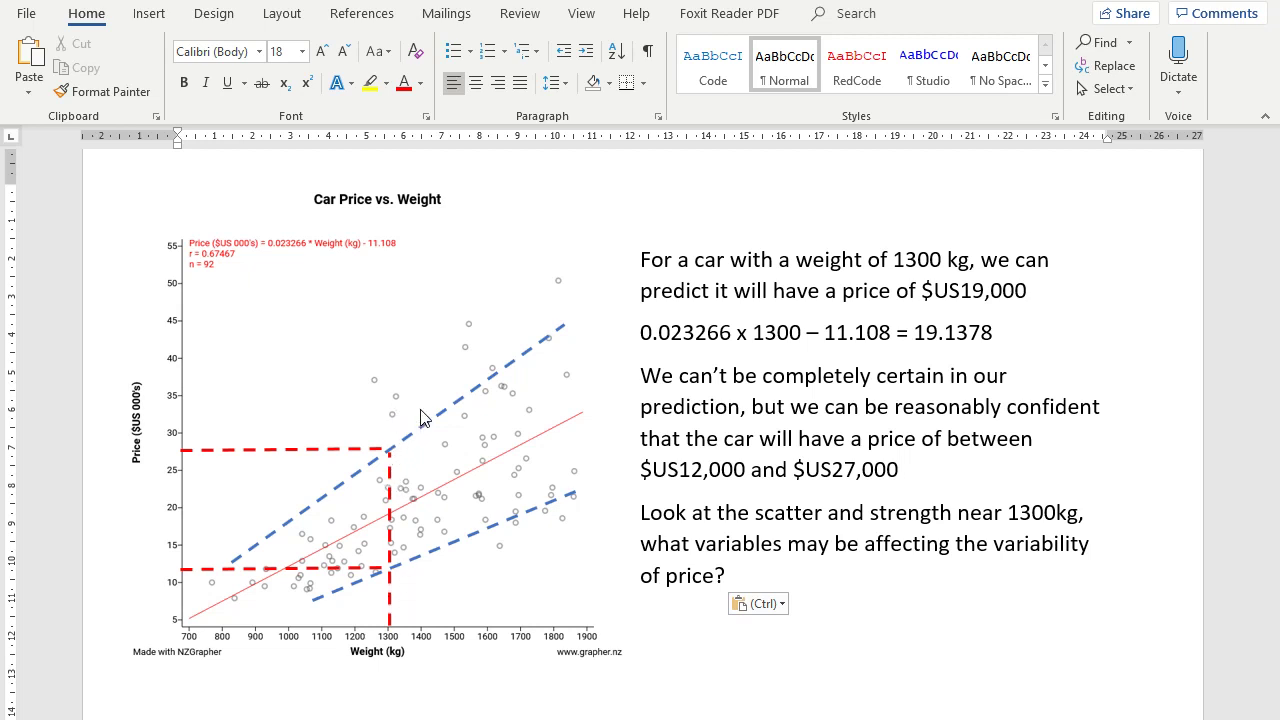
{"action": "type", "text": "What could this prediction be used for? Car manufacturer?"}
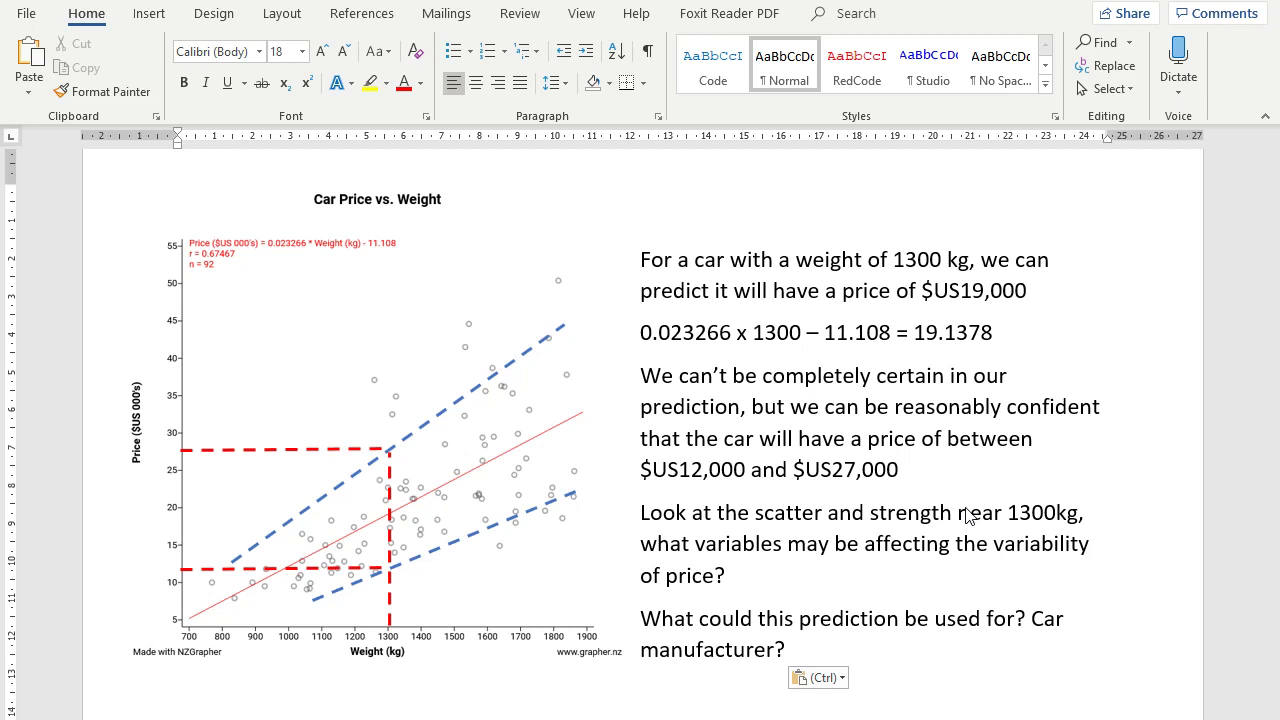